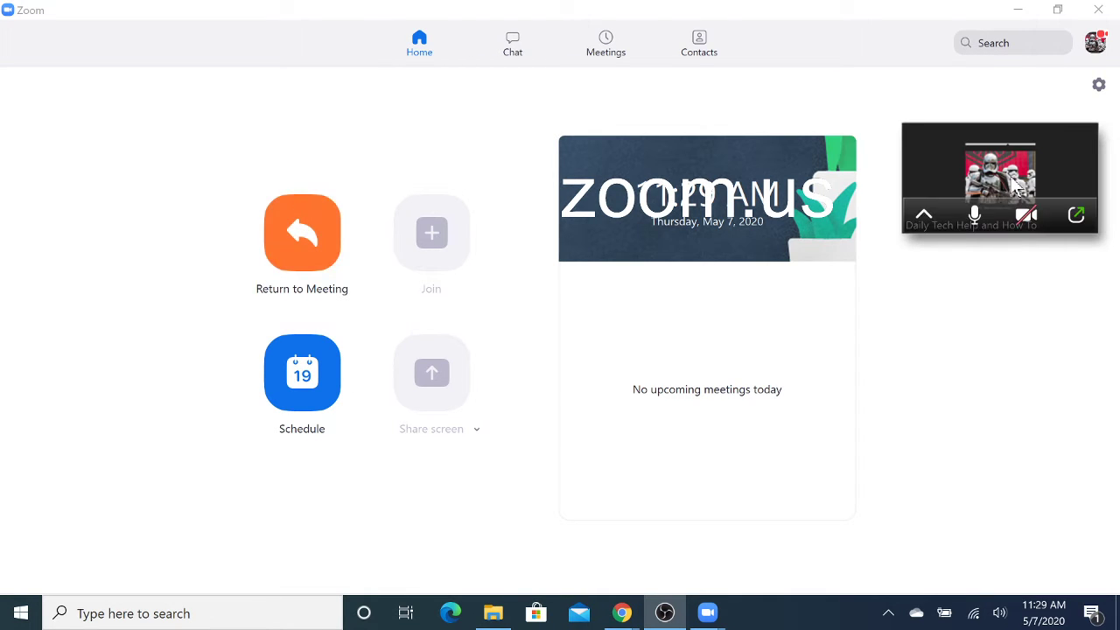
# Step: Restore the minimised meeting window and display the meeting in full screen
pyautogui.moveTo(963, 192)
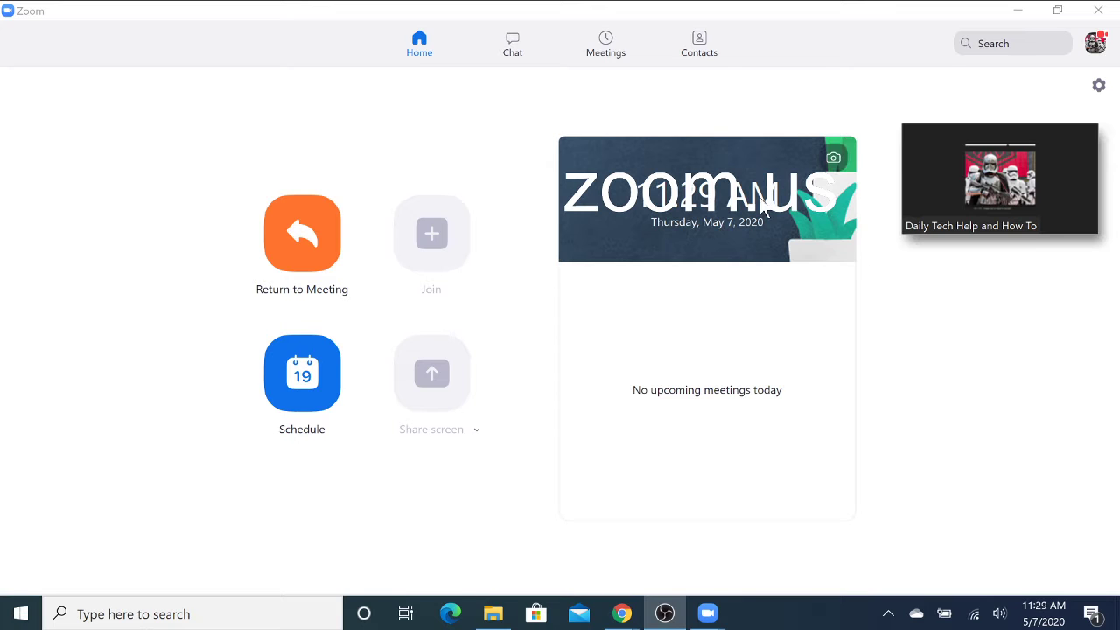
pyautogui.click(1075, 217)
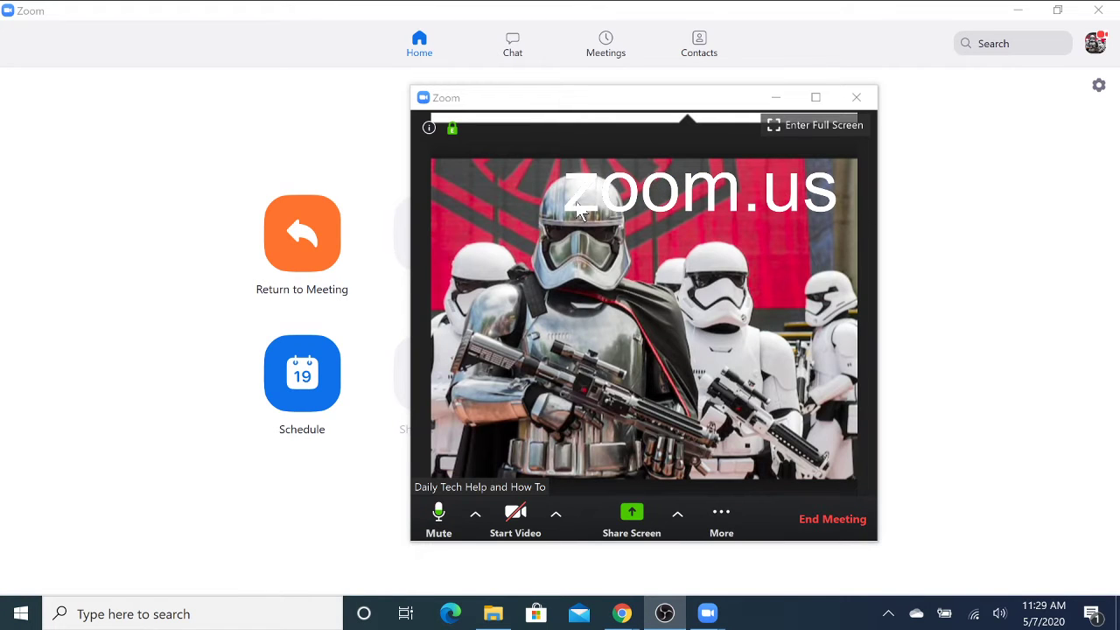
pyautogui.click(816, 128)
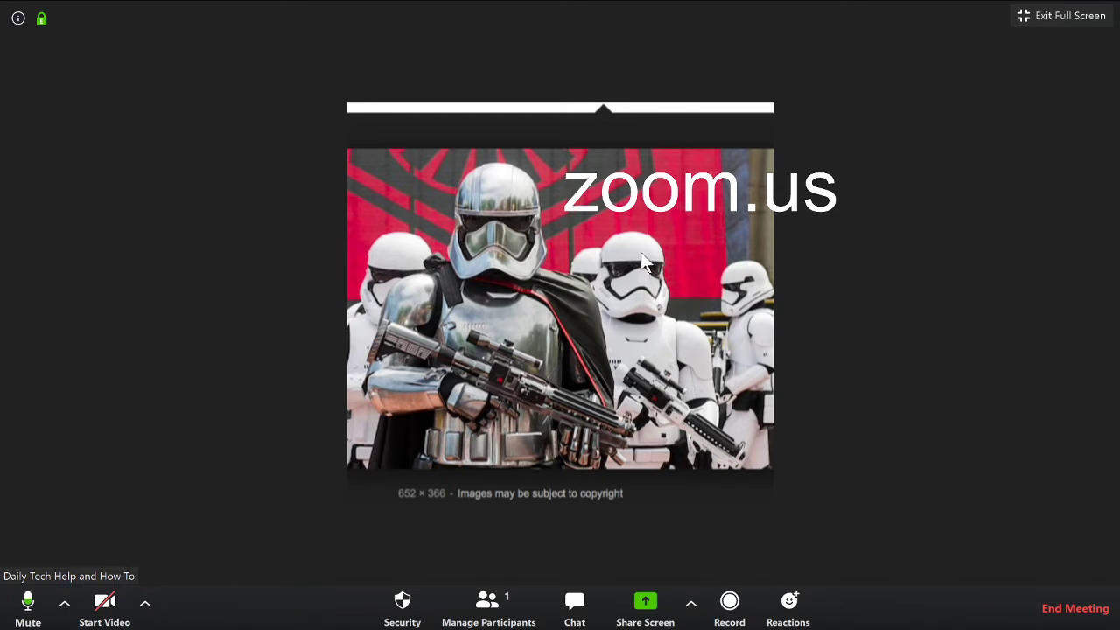
# Step: Examine the contact and email options for inviting people to the meeting from the participants list, then put both windows away
pyautogui.click(476, 596)
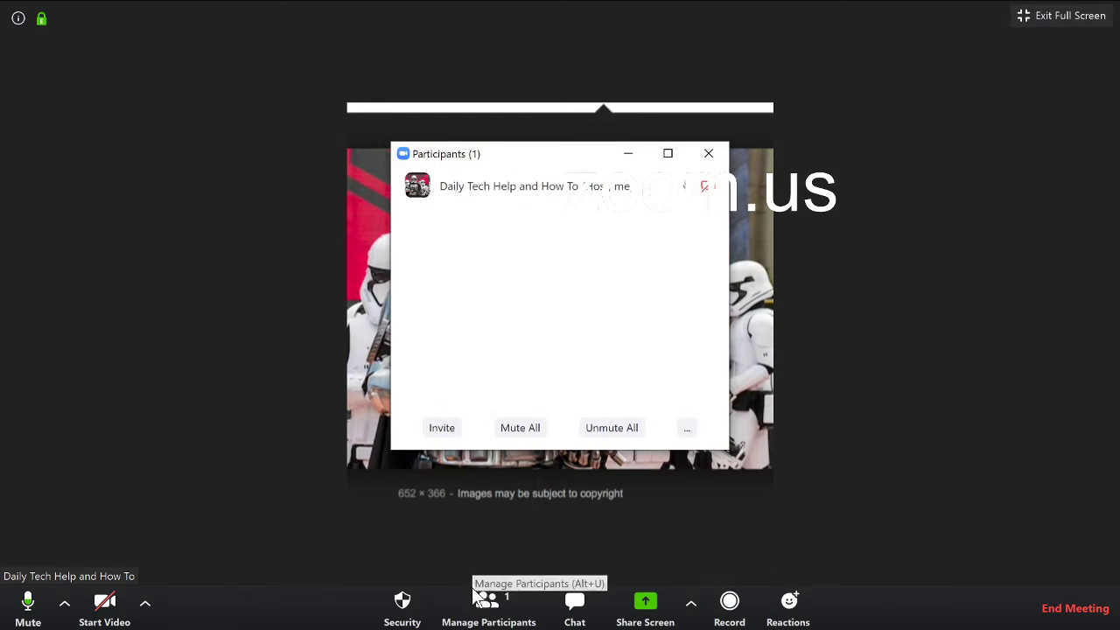
pyautogui.click(442, 433)
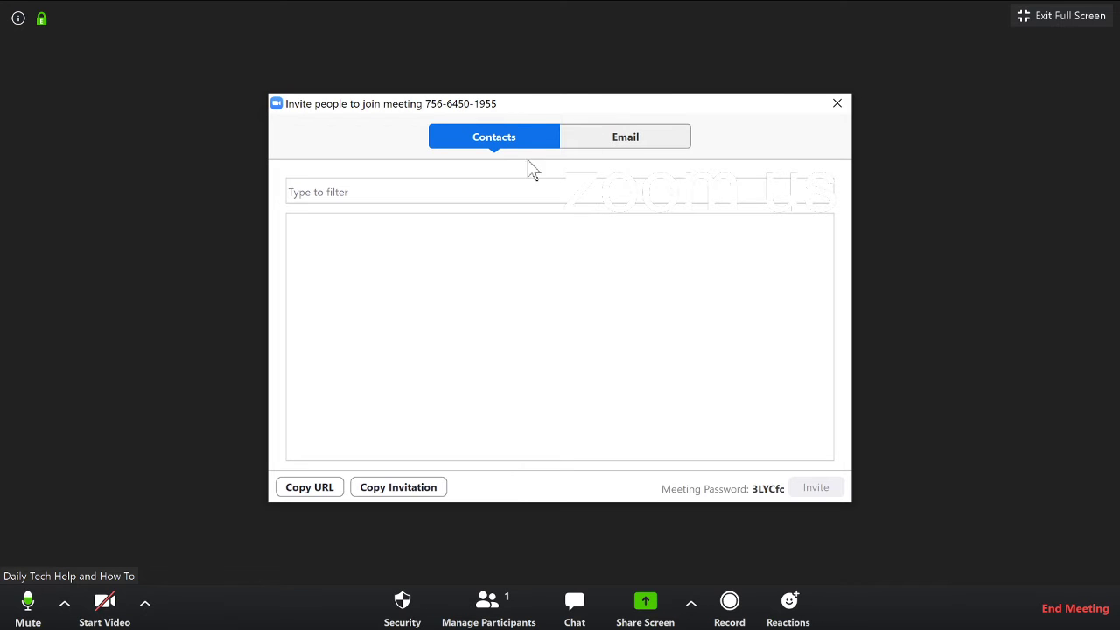
pyautogui.click(614, 147)
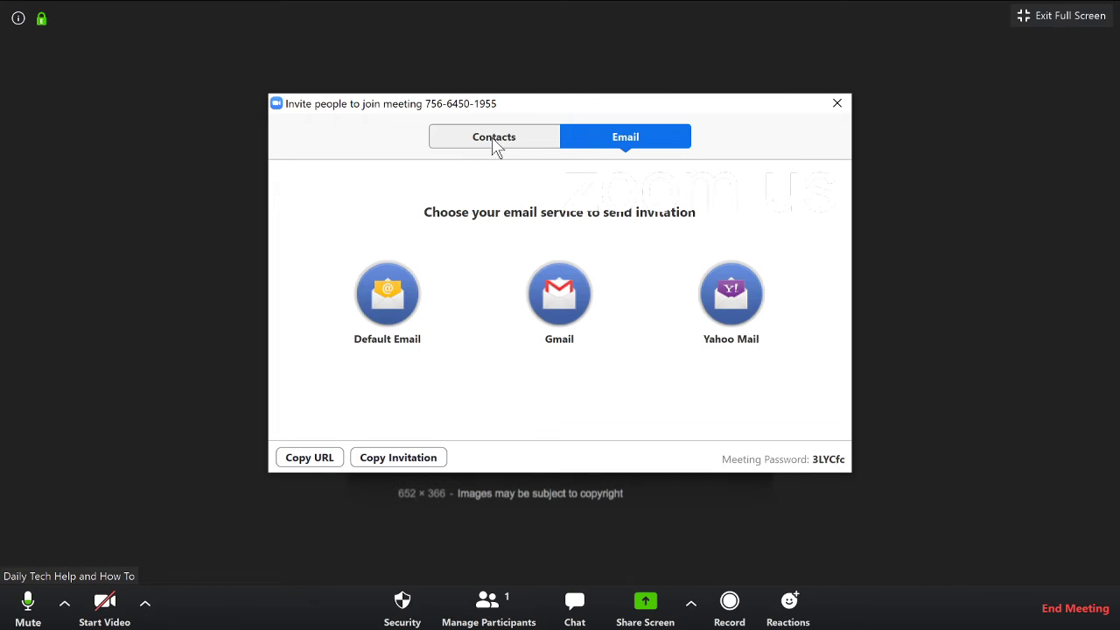
pyautogui.click(493, 139)
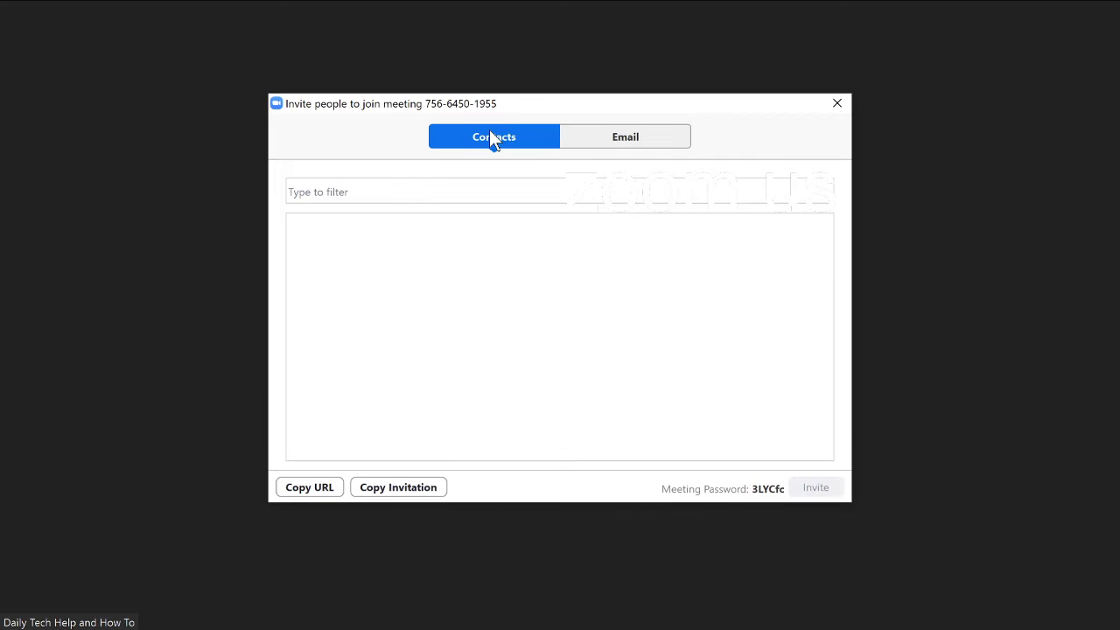
pyautogui.moveTo(498, 108); pyautogui.dragTo(431, 158)
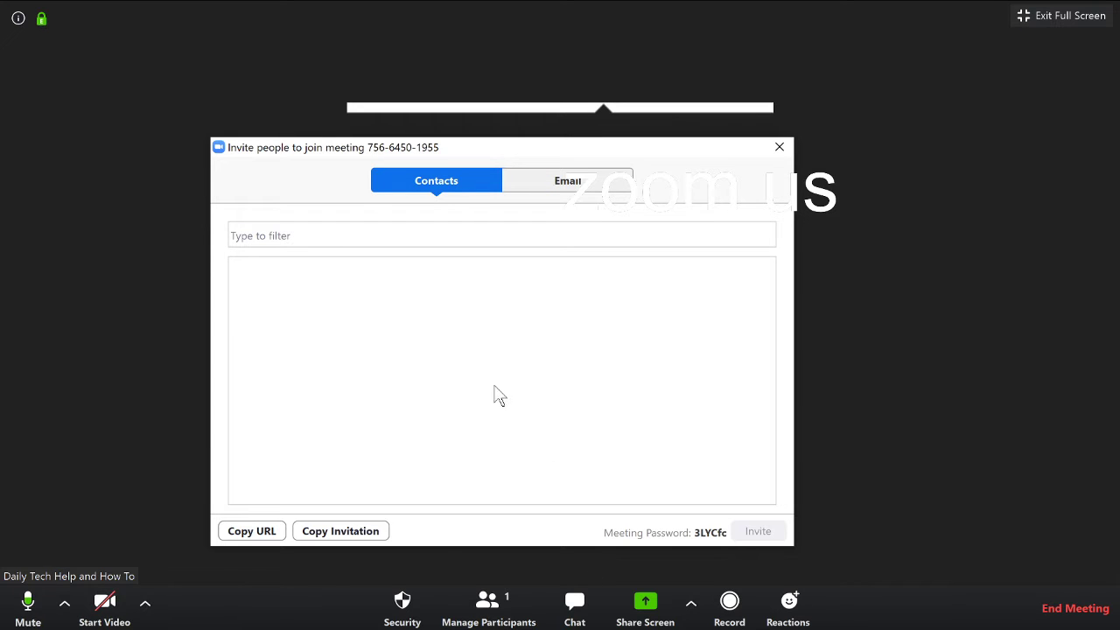
pyautogui.moveTo(507, 149)
pyautogui.mouseDown()
pyautogui.moveTo(600, 205)
pyautogui.moveTo(724, 156)
pyautogui.moveTo(659, 12)
pyautogui.moveTo(375, 160)
pyautogui.moveTo(303, 135)
pyautogui.moveTo(498, 137)
pyautogui.mouseUp()
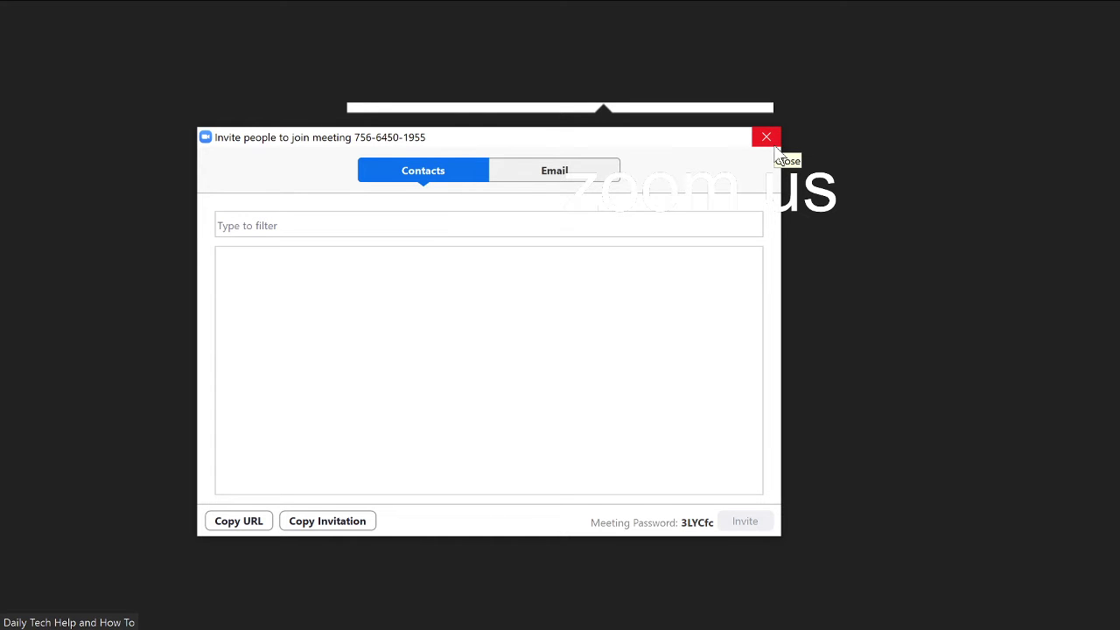
pyautogui.click(773, 144)
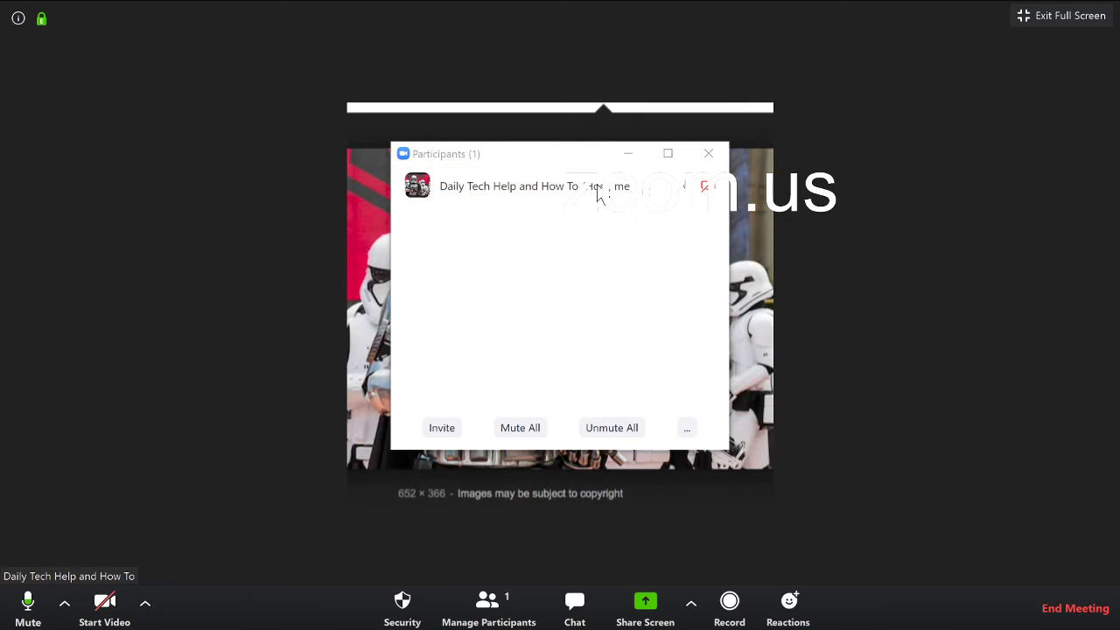
pyautogui.moveTo(680, 184)
pyautogui.click(632, 155)
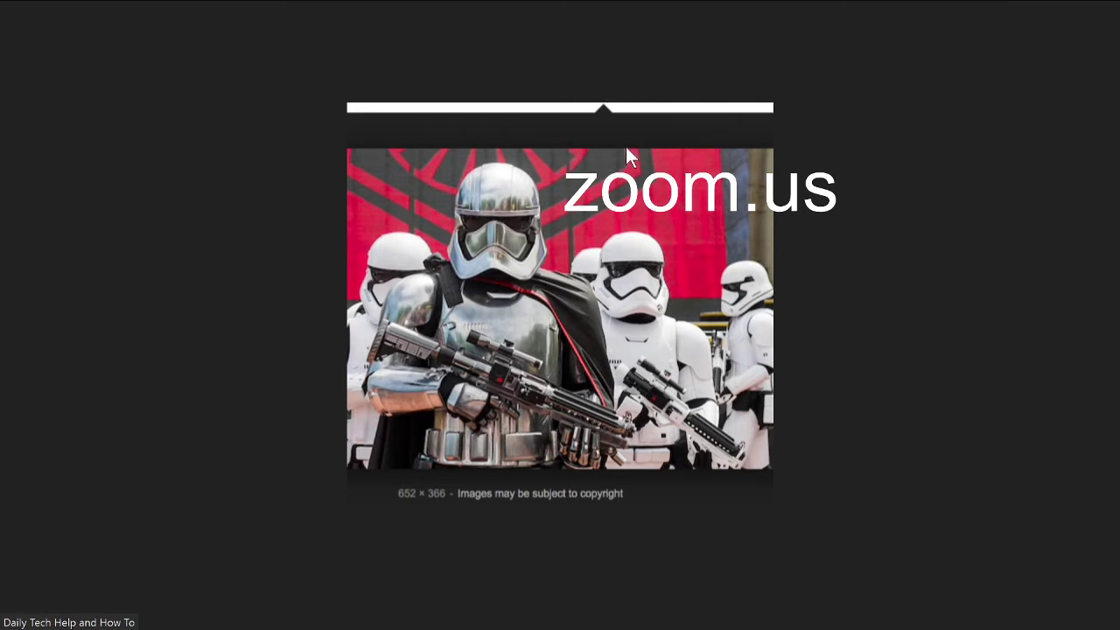
# Step: Review the meeting's security permissions for participants, including Share Screen, and the screens and windows available for sharing
pyautogui.click(407, 602)
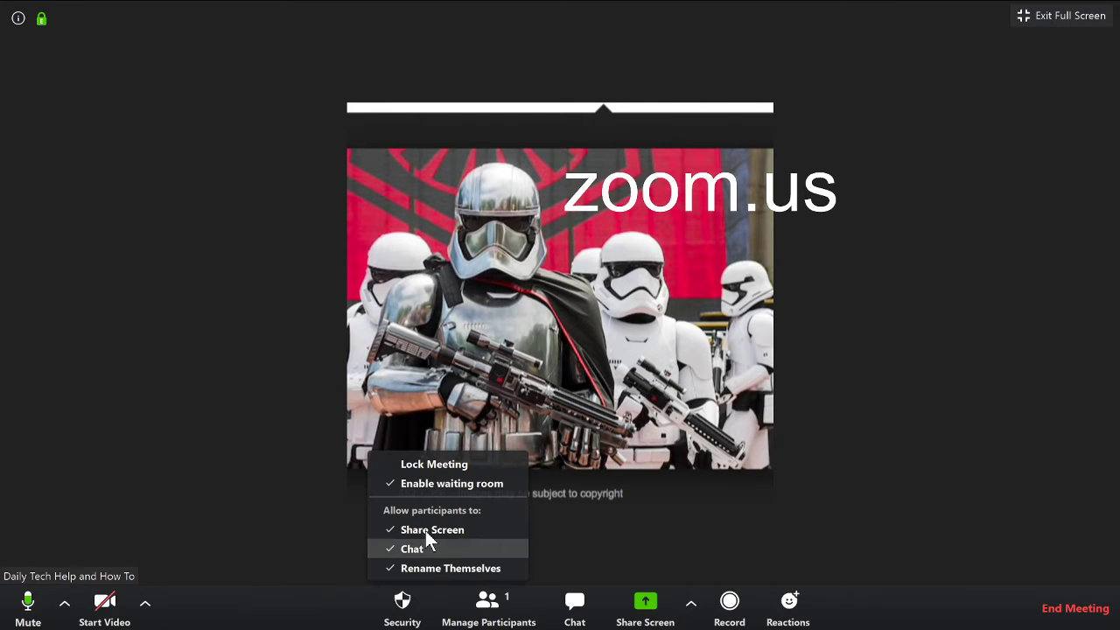
pyautogui.click(511, 529)
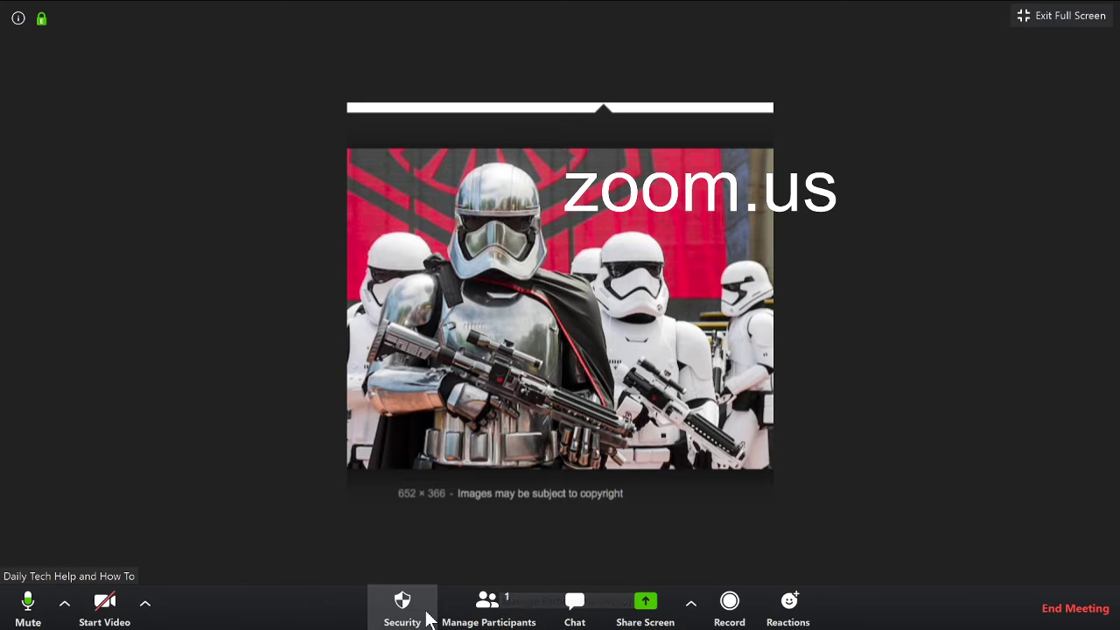
pyautogui.click(427, 618)
pyautogui.click(642, 608)
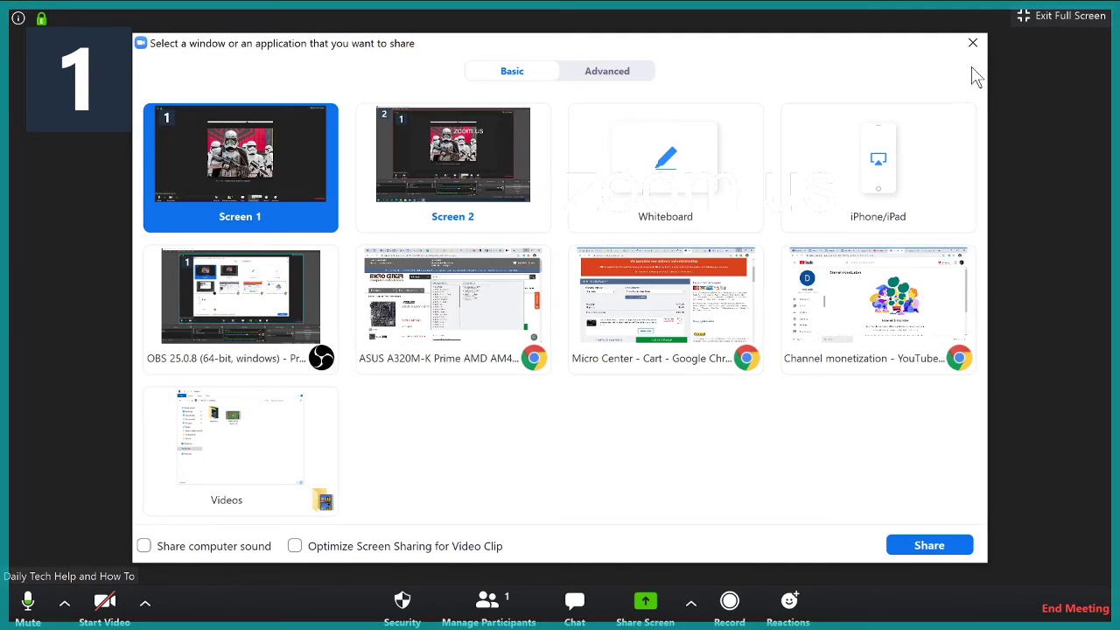
pyautogui.click(972, 43)
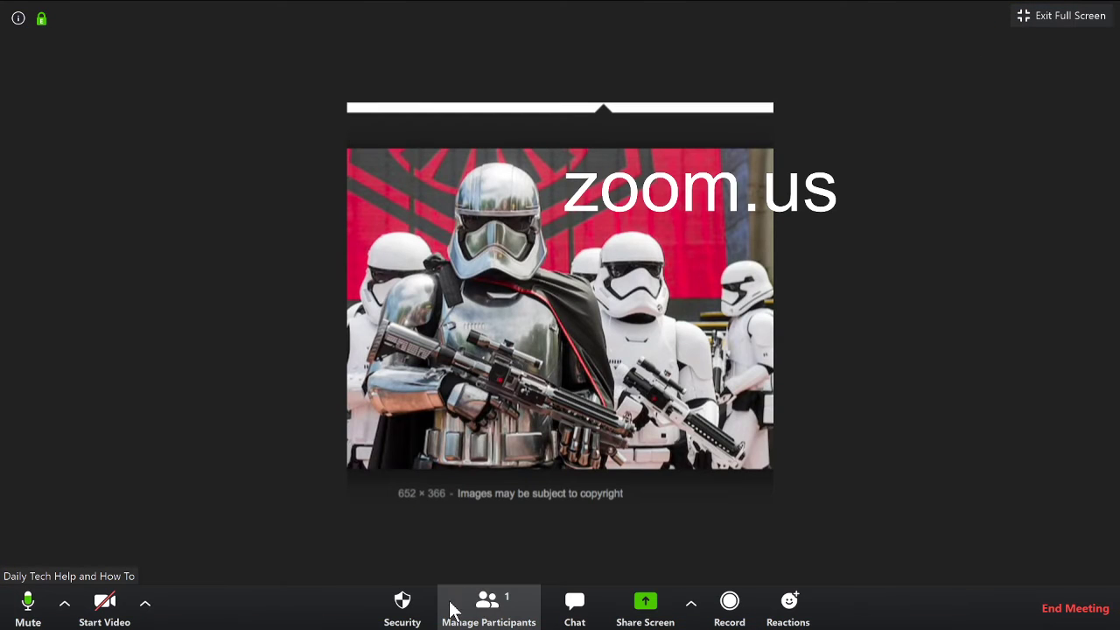
pyautogui.click(402, 602)
pyautogui.click(405, 528)
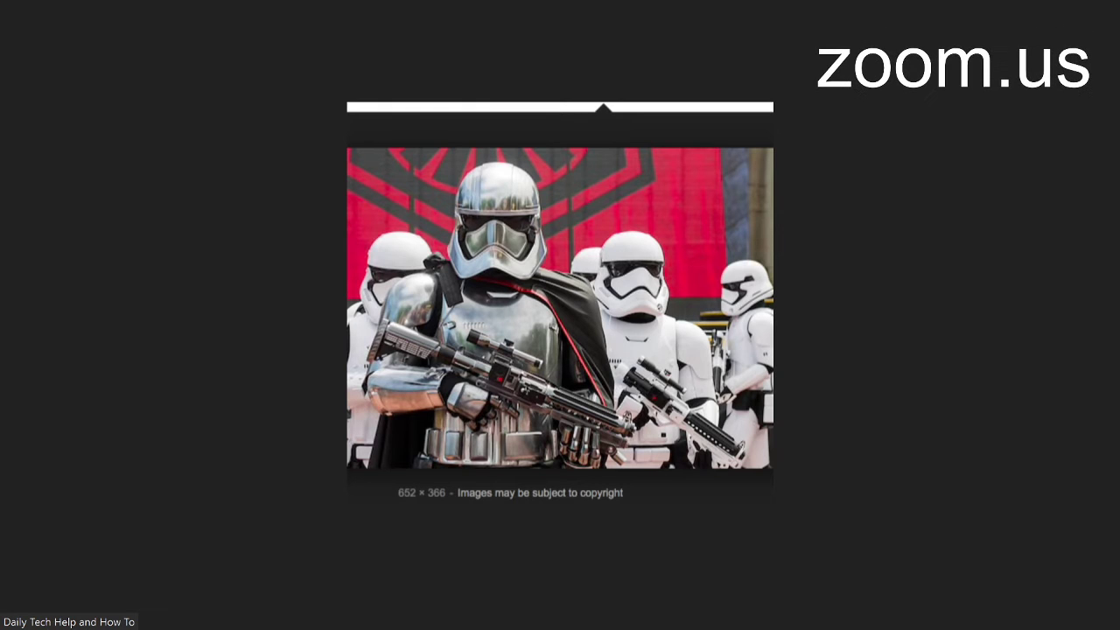
# Step: Share a Whiteboard with the meeting
pyautogui.moveTo(838, 230)
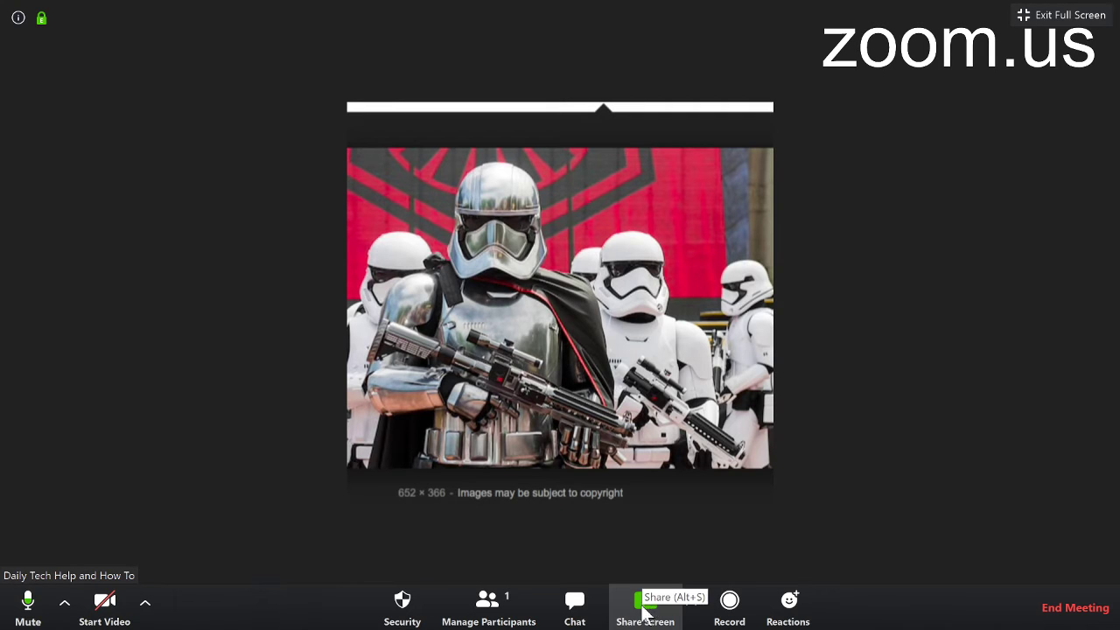
pyautogui.click(645, 612)
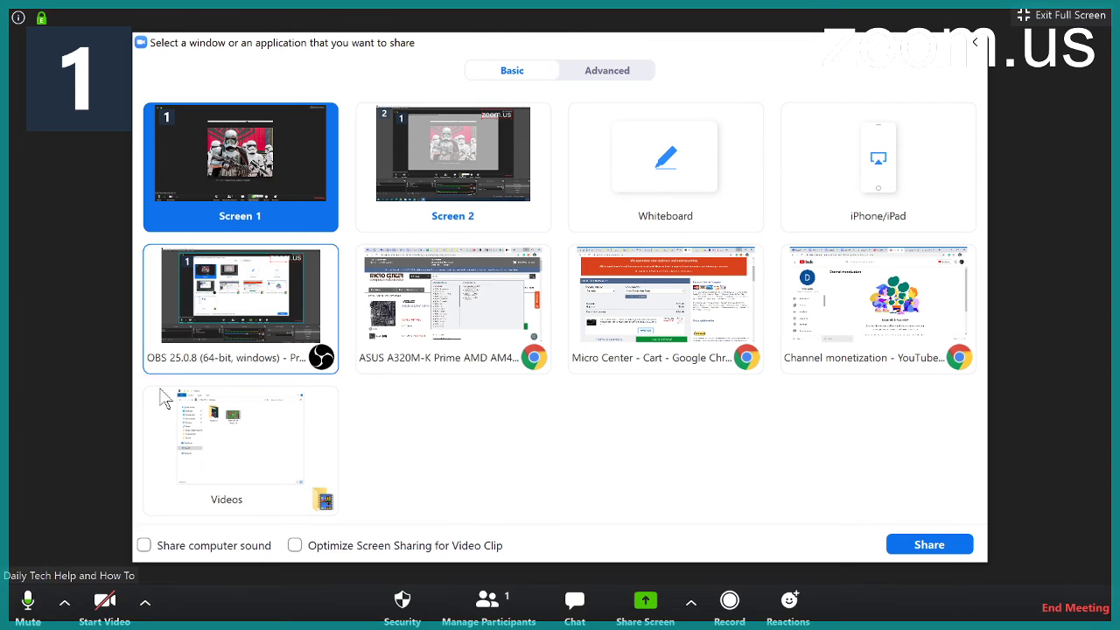
pyautogui.click(680, 194)
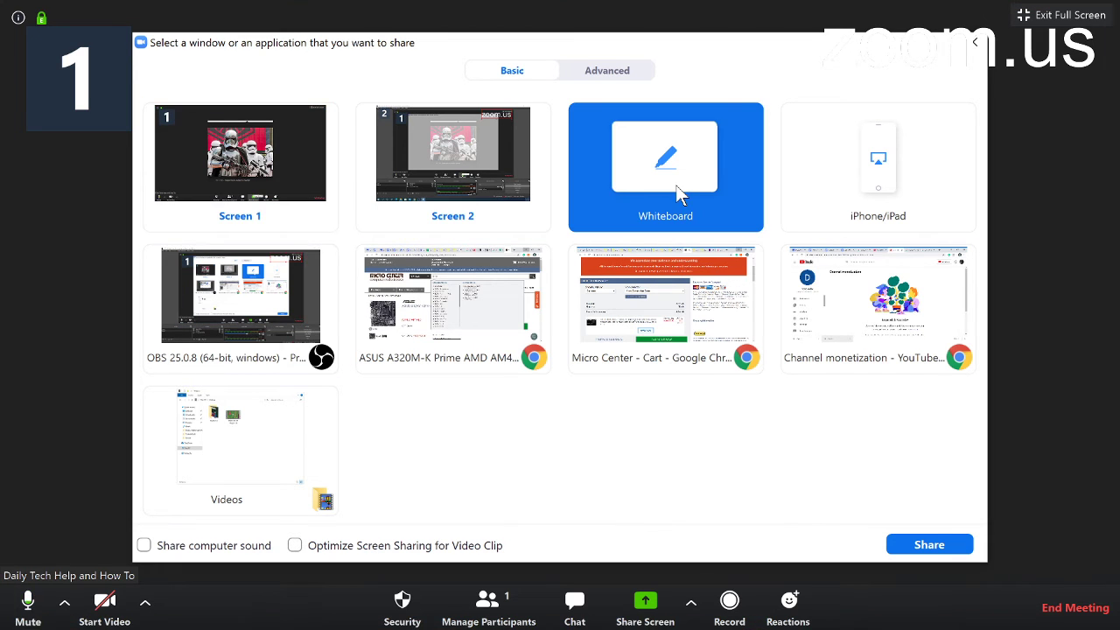
pyautogui.click(927, 544)
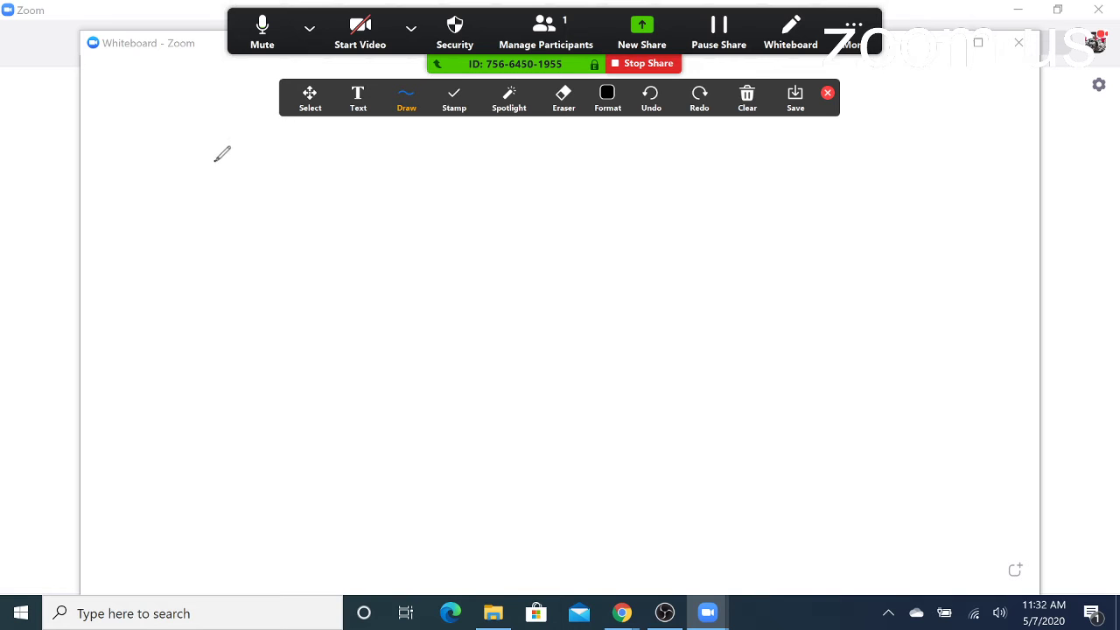
# Step: Draw a freehand scribble across the upper part of the whiteboard and erase it
pyautogui.moveTo(215, 160)
pyautogui.mouseDown()
pyautogui.moveTo(325, 199)
pyautogui.moveTo(501, 219)
pyautogui.moveTo(627, 209)
pyautogui.moveTo(440, 194)
pyautogui.moveTo(289, 203)
pyautogui.moveTo(293, 211)
pyautogui.mouseUp()
pyautogui.click(565, 108)
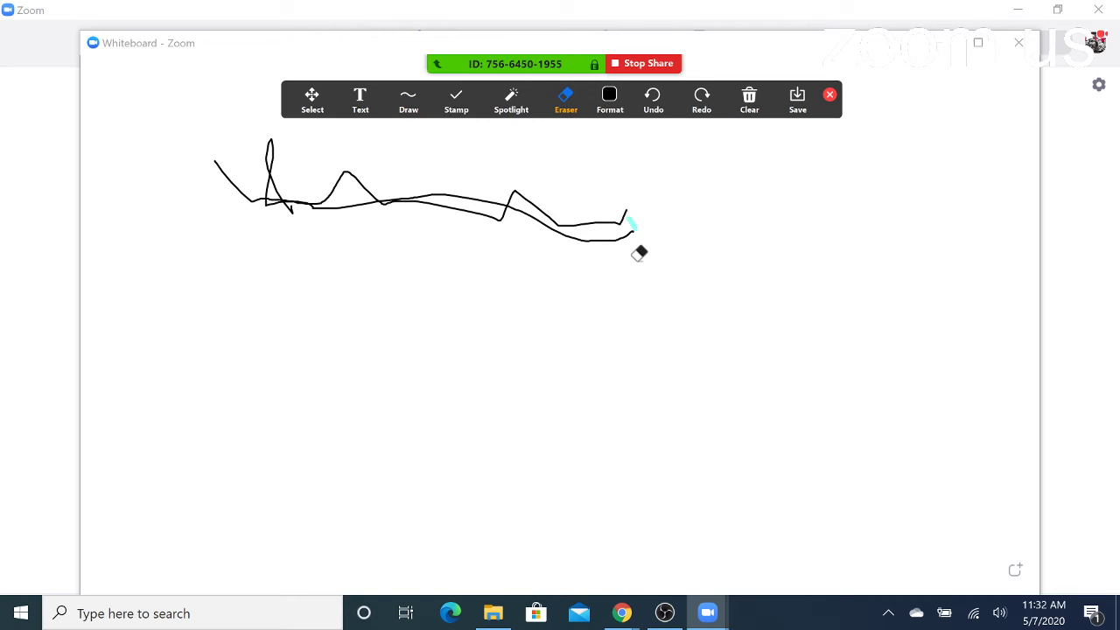
pyautogui.moveTo(638, 250); pyautogui.dragTo(613, 265)
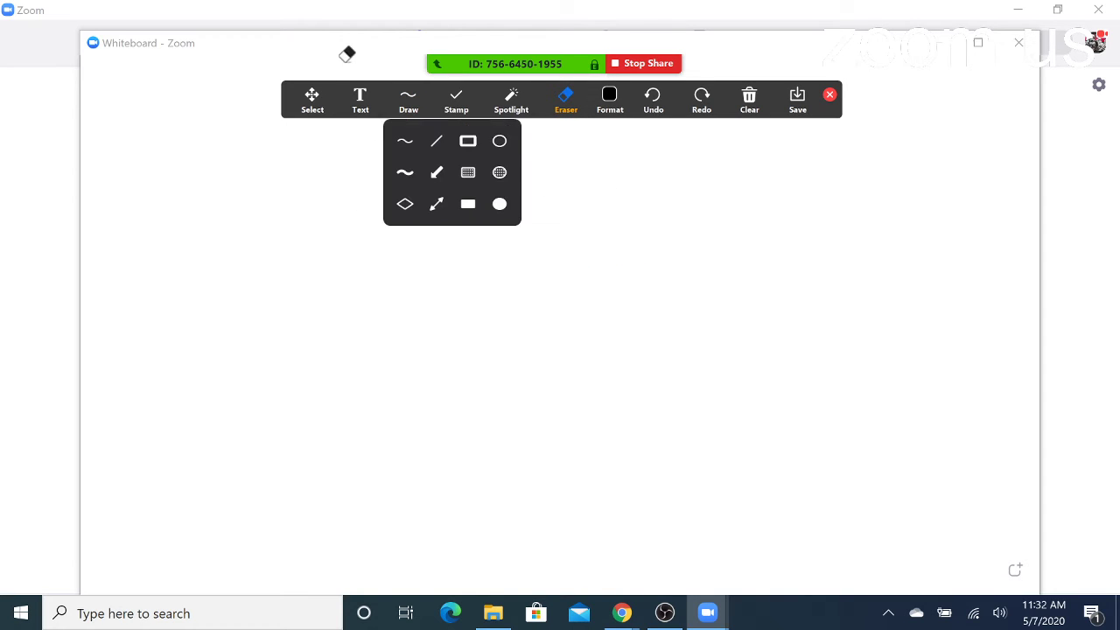
# Step: Add a text box reading "Hi" near the upper-left area of the whiteboard
pyautogui.moveTo(408, 102)
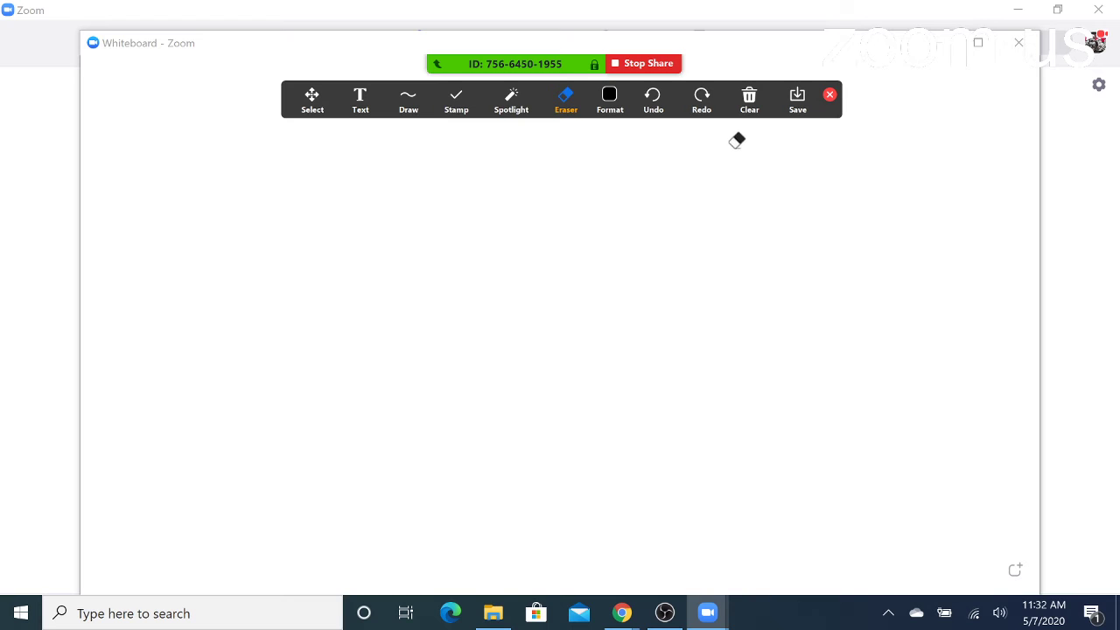
pyautogui.click(378, 107)
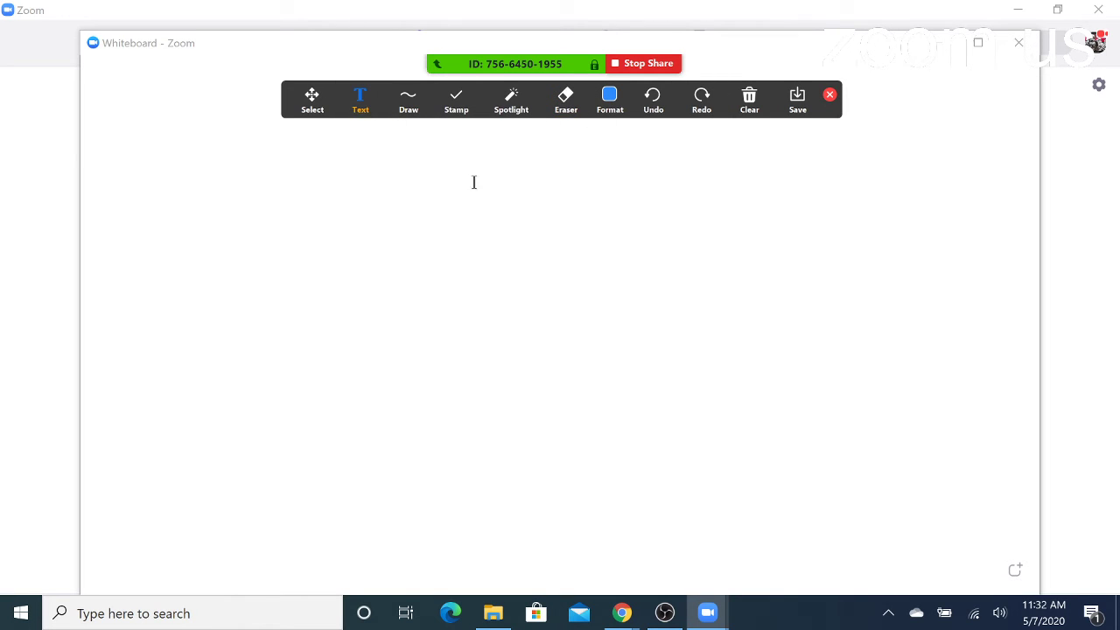
pyautogui.click(282, 172)
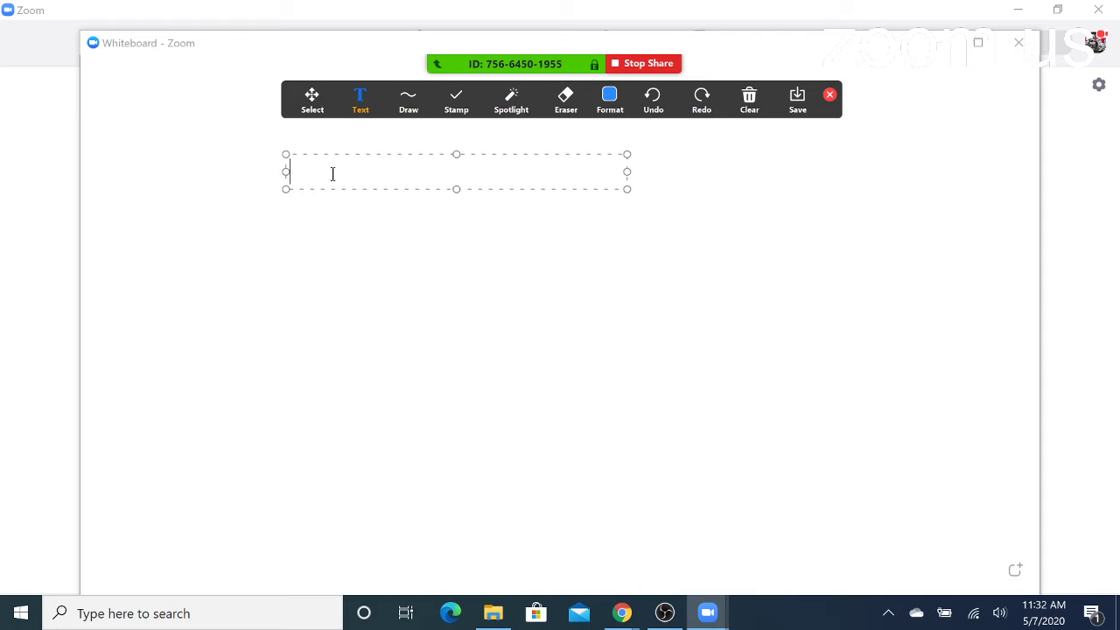
pyautogui.moveTo(456, 192)
pyautogui.mouseDown()
pyautogui.moveTo(462, 239)
pyautogui.moveTo(460, 192)
pyautogui.mouseUp()
pyautogui.write('HU')
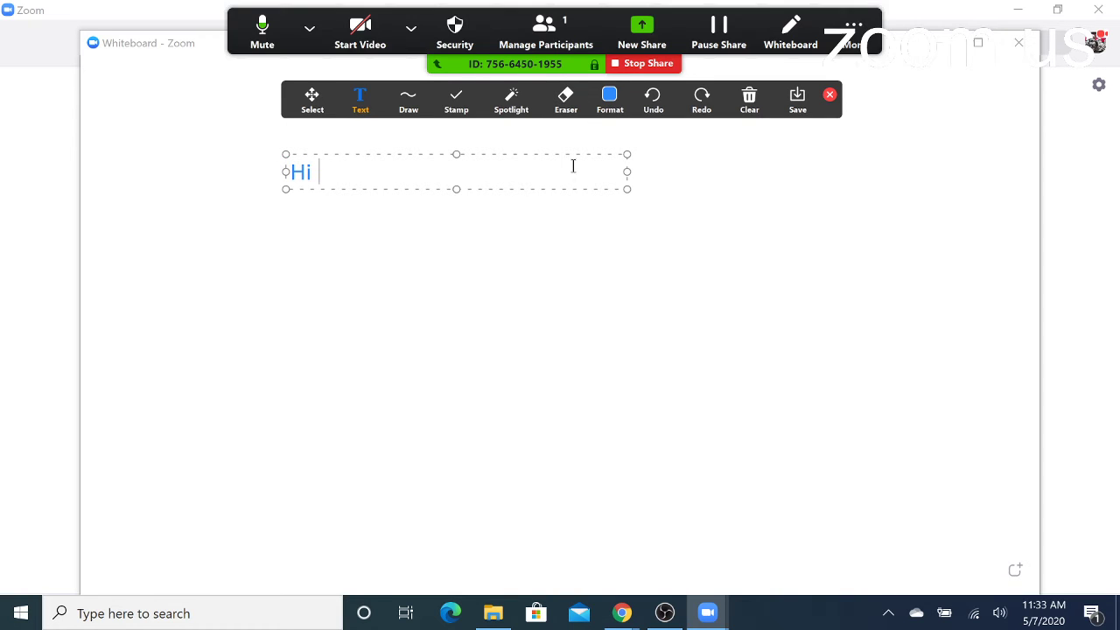
# Step: Try white and pink as the colour of the "Hi" text, and set it to red
pyautogui.click(612, 103)
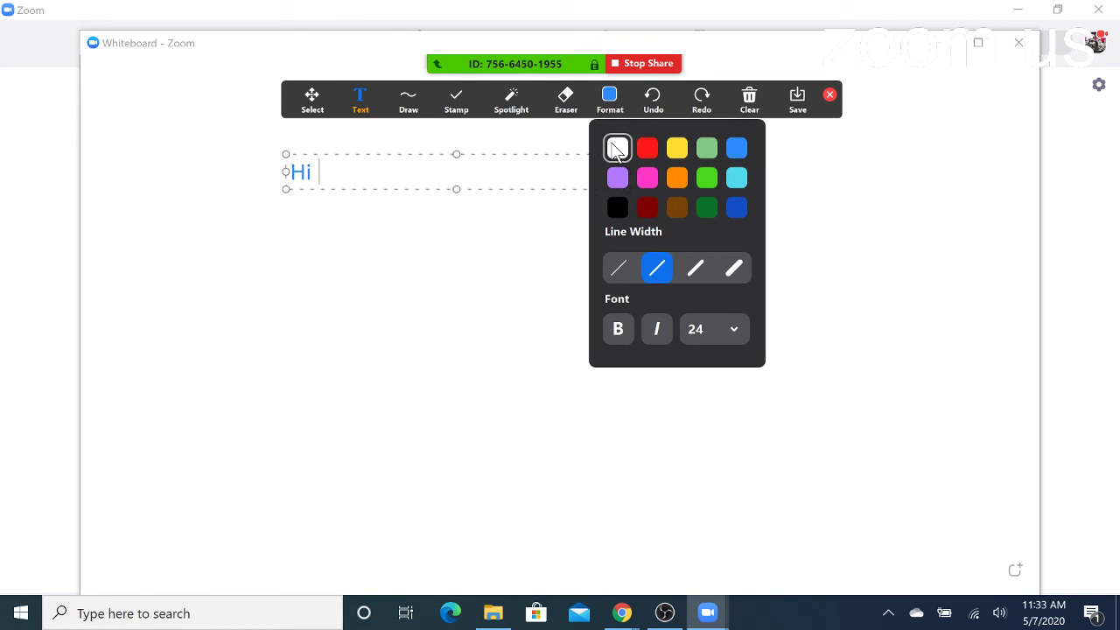
pyautogui.click(617, 149)
pyautogui.click(609, 100)
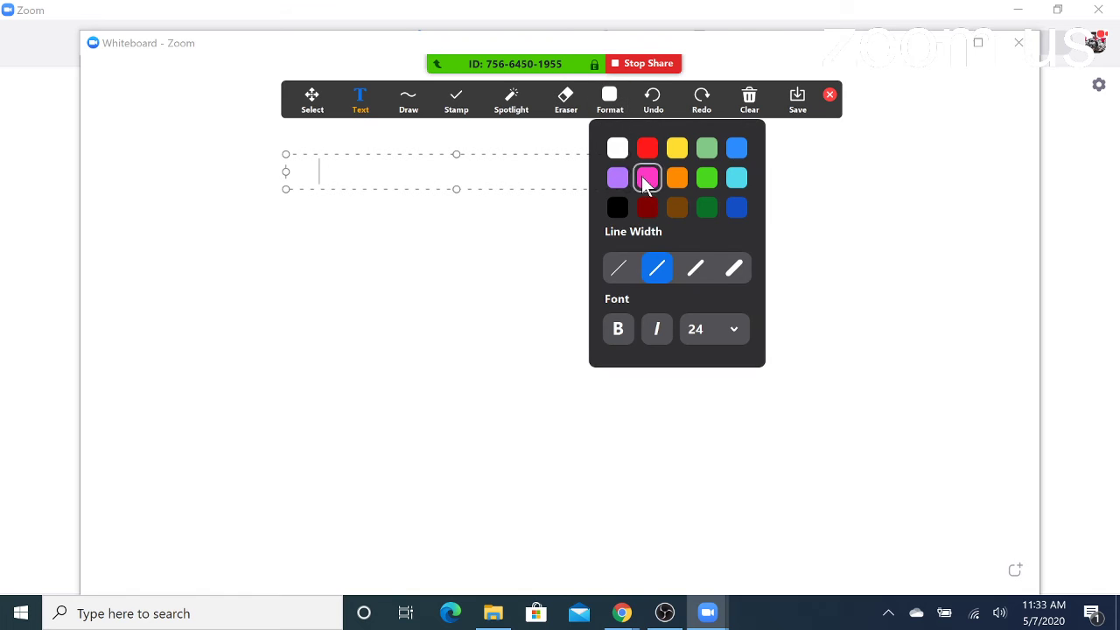
pyautogui.click(648, 177)
pyautogui.click(609, 101)
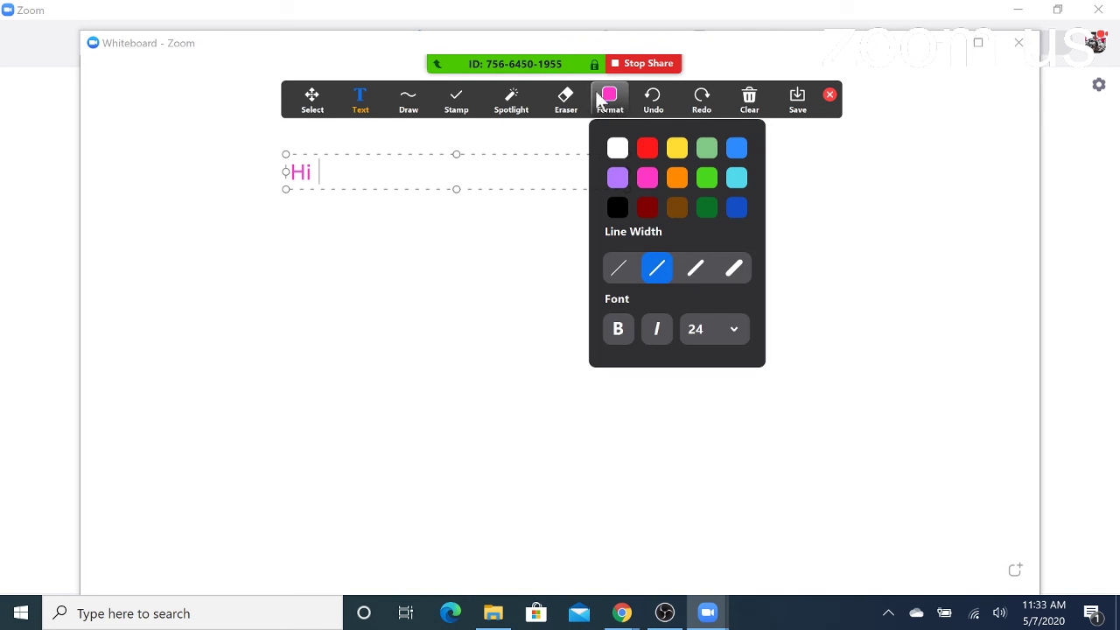
pyautogui.click(642, 151)
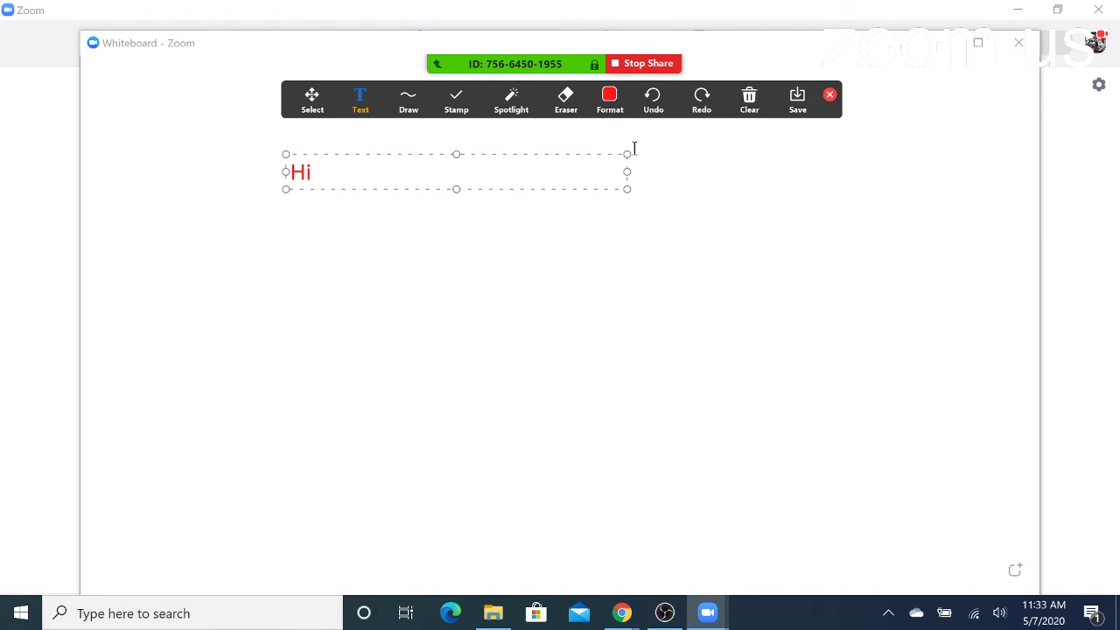
pyautogui.click(589, 242)
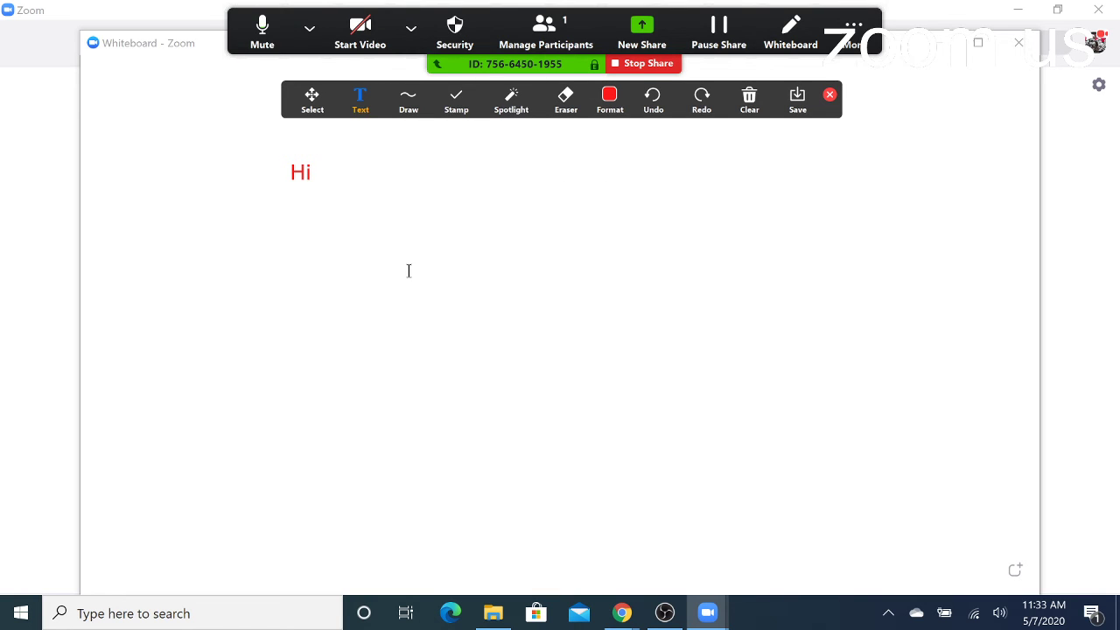
# Step: Draw a freehand outline around the "Hi" text and a looping freehand line below and beside it
pyautogui.moveTo(435, 93)
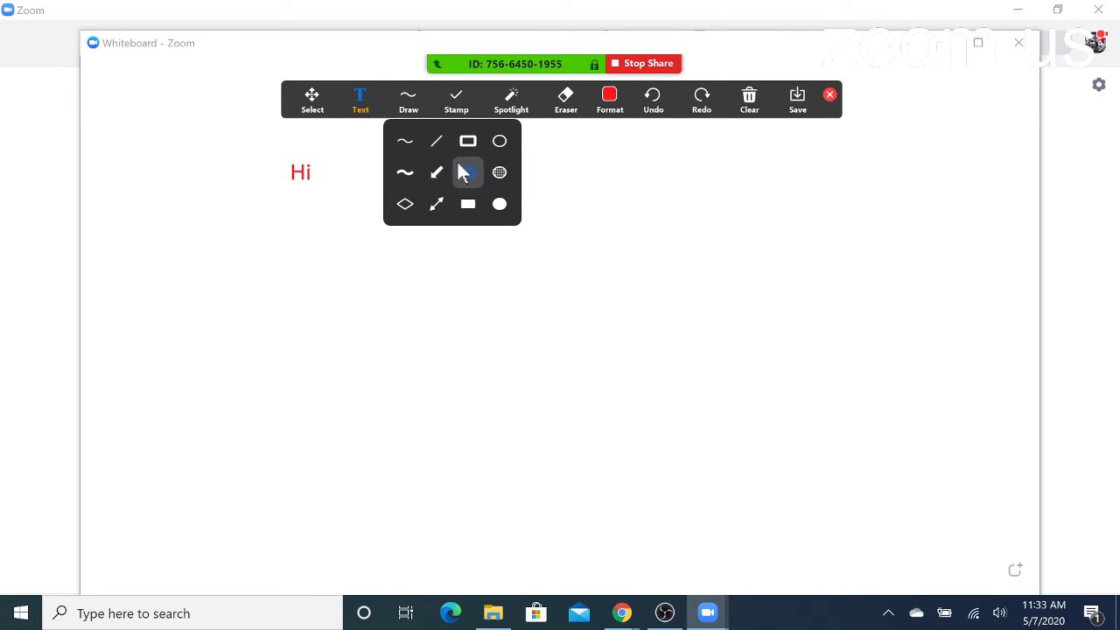
pyautogui.click(408, 143)
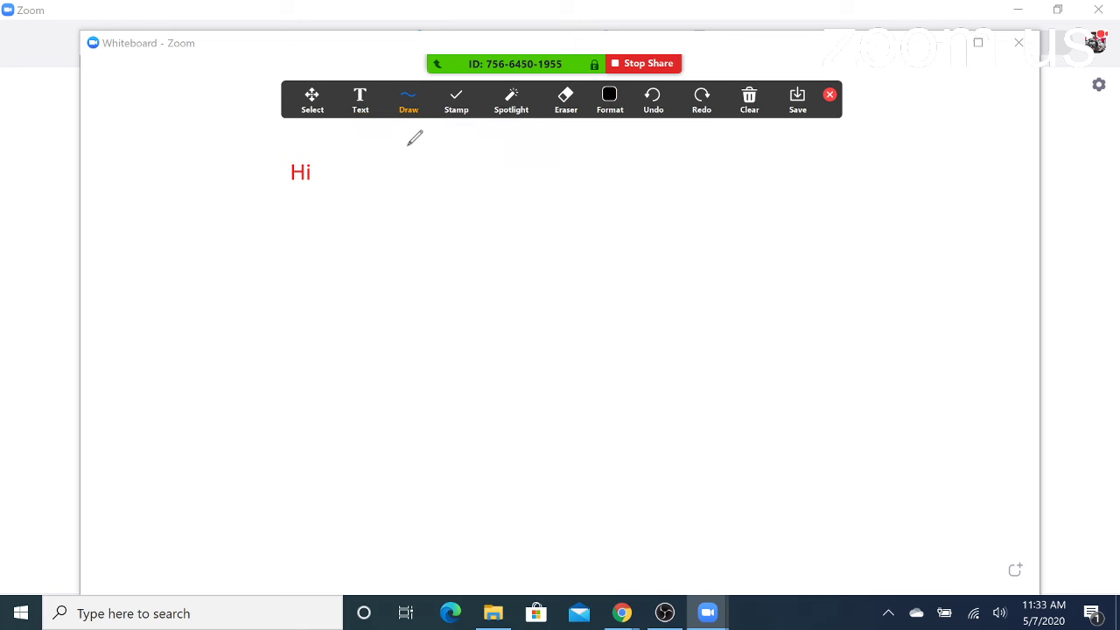
pyautogui.moveTo(280, 151)
pyautogui.mouseDown()
pyautogui.moveTo(339, 153)
pyautogui.moveTo(376, 207)
pyautogui.moveTo(303, 215)
pyautogui.moveTo(254, 181)
pyautogui.moveTo(266, 155)
pyautogui.mouseUp()
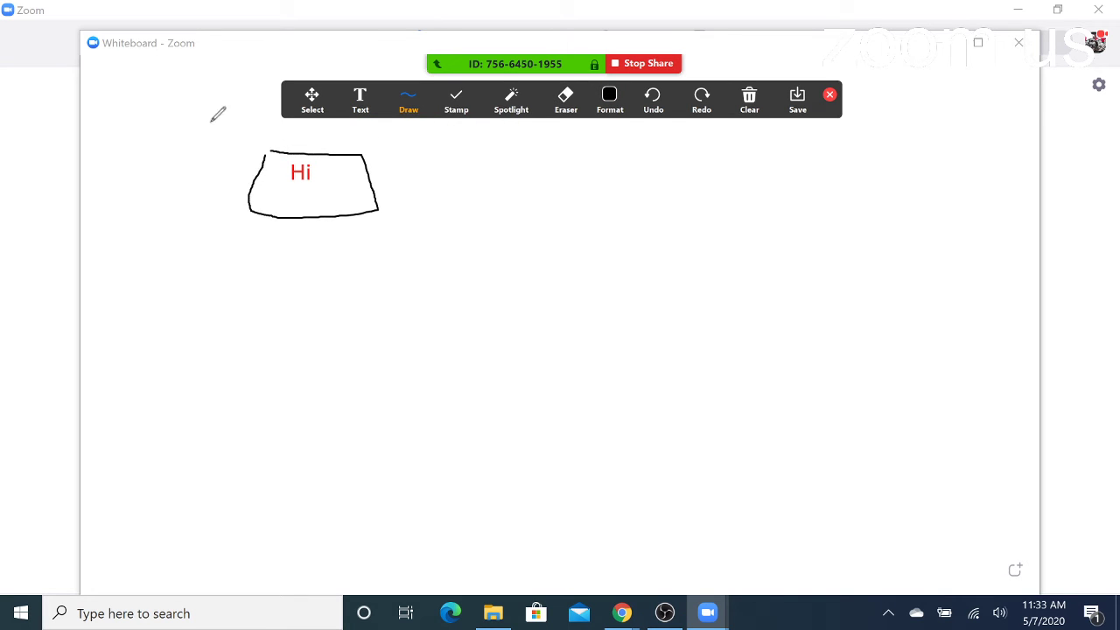
pyautogui.moveTo(402, 216)
pyautogui.mouseDown()
pyautogui.moveTo(520, 294)
pyautogui.moveTo(437, 334)
pyautogui.mouseUp()
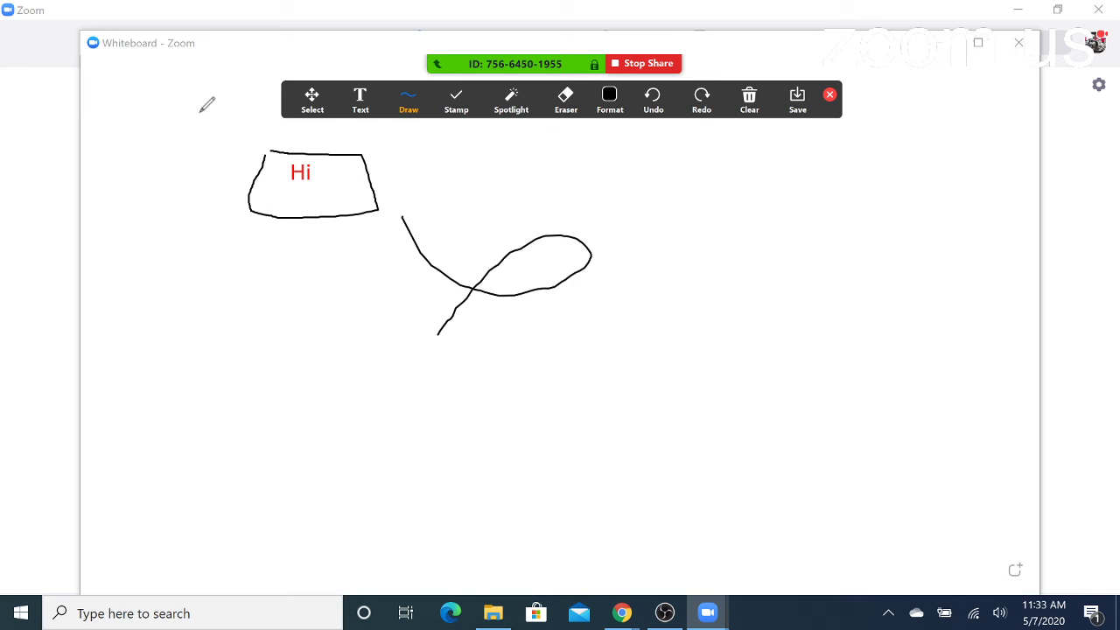
# Step: Draw a freehand box around the looping line and place a cluster of blue arrow stamps plus scattered ones to its right
pyautogui.moveTo(397, 213)
pyautogui.mouseDown()
pyautogui.moveTo(621, 197)
pyautogui.moveTo(572, 358)
pyautogui.moveTo(415, 269)
pyautogui.moveTo(411, 162)
pyautogui.mouseUp()
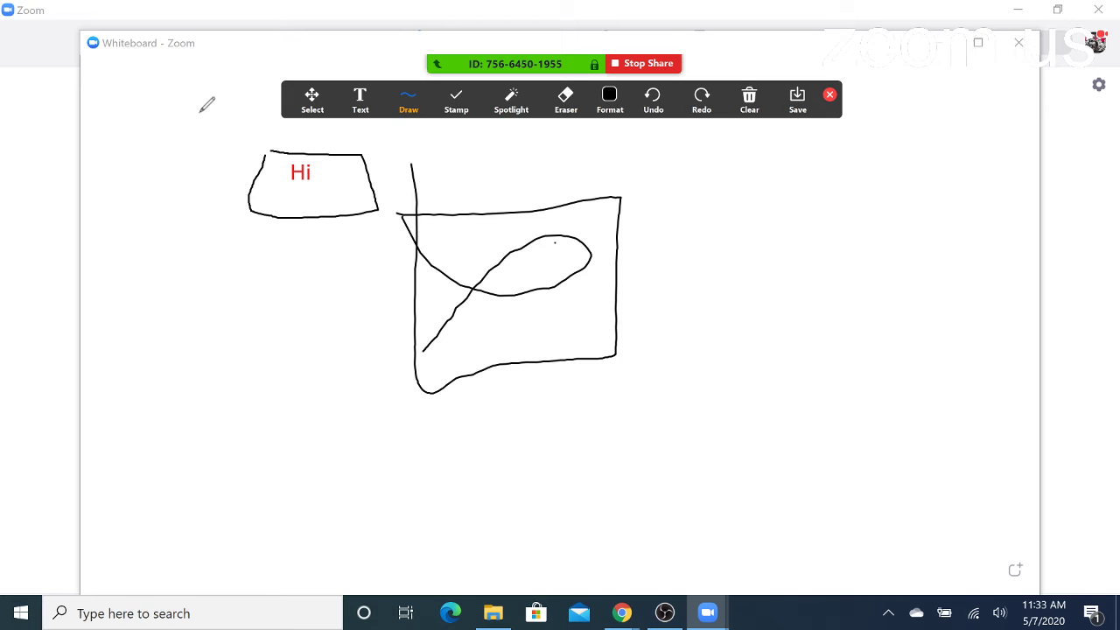
pyautogui.click(472, 96)
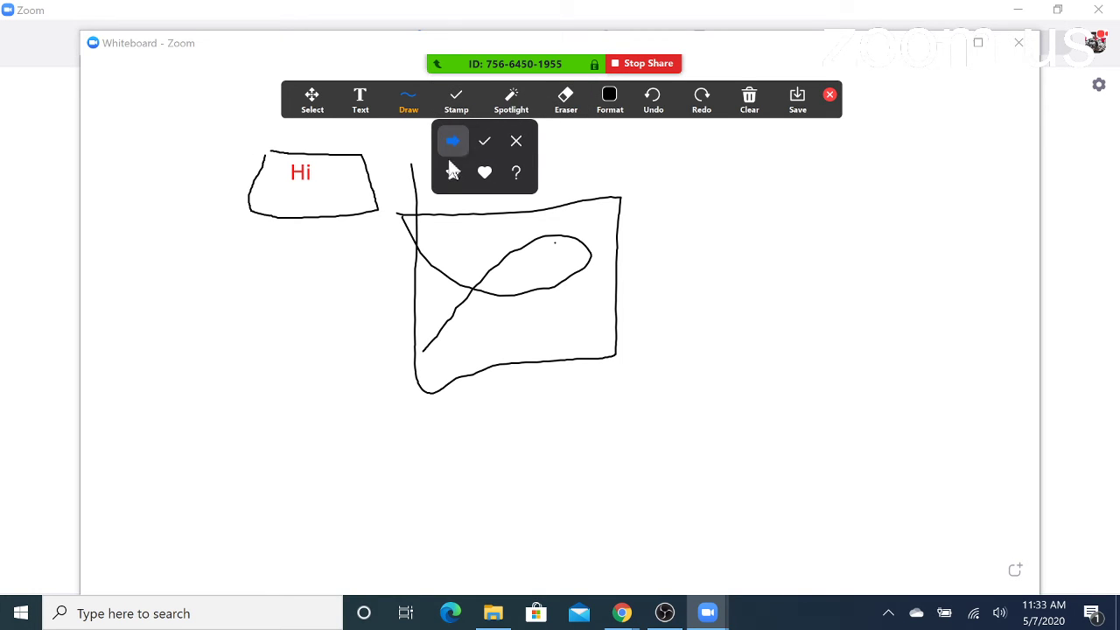
pyautogui.click(452, 143)
pyautogui.click(456, 98)
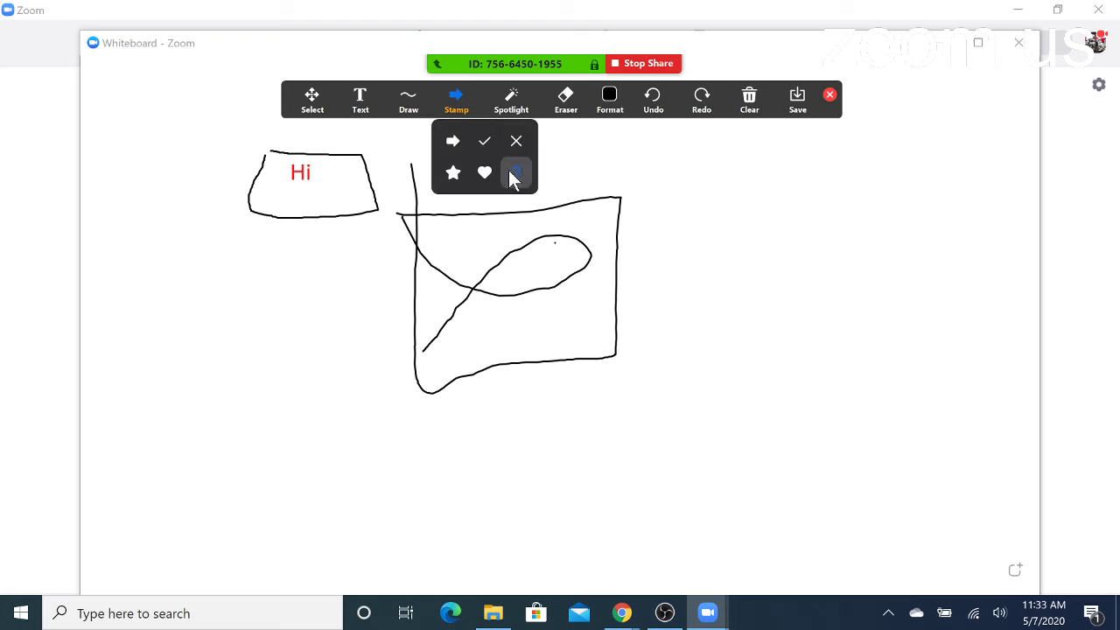
pyautogui.click(452, 143)
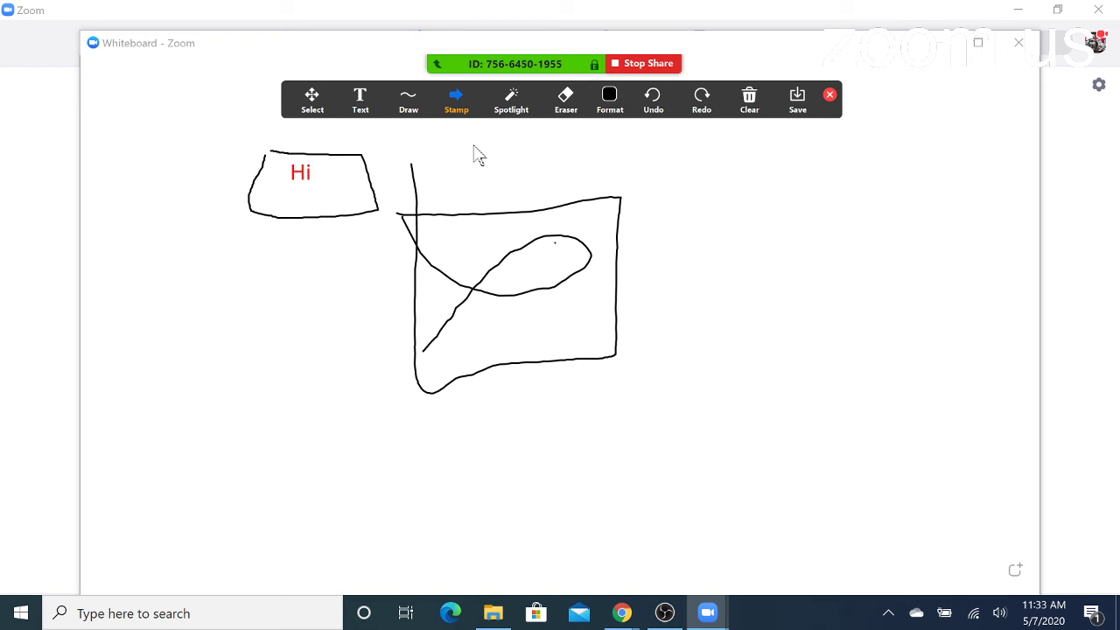
pyautogui.click(742, 230)
pyautogui.click(744, 245)
pyautogui.click(747, 258)
pyautogui.click(733, 229)
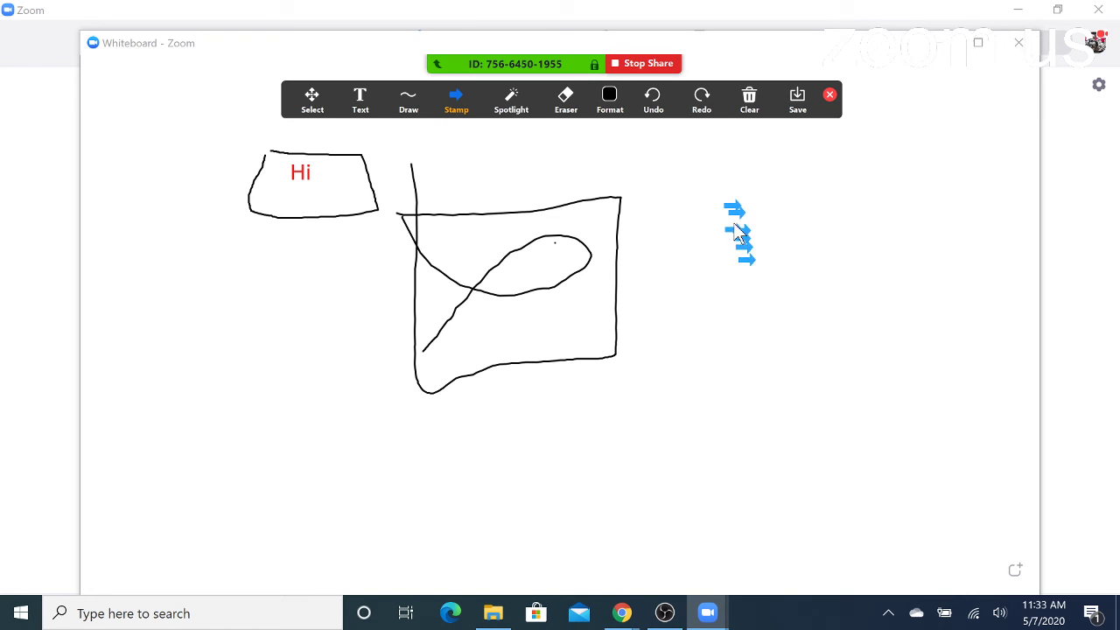
pyautogui.click(750, 260)
pyautogui.click(737, 250)
pyautogui.click(725, 247)
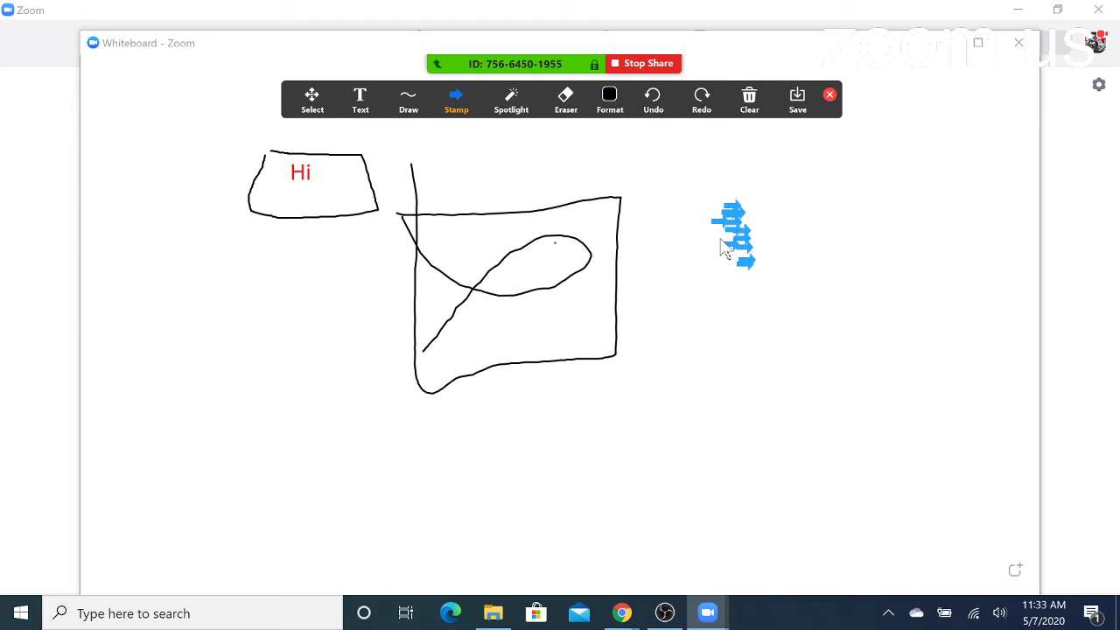
pyautogui.click(733, 267)
pyautogui.click(723, 229)
pyautogui.click(731, 255)
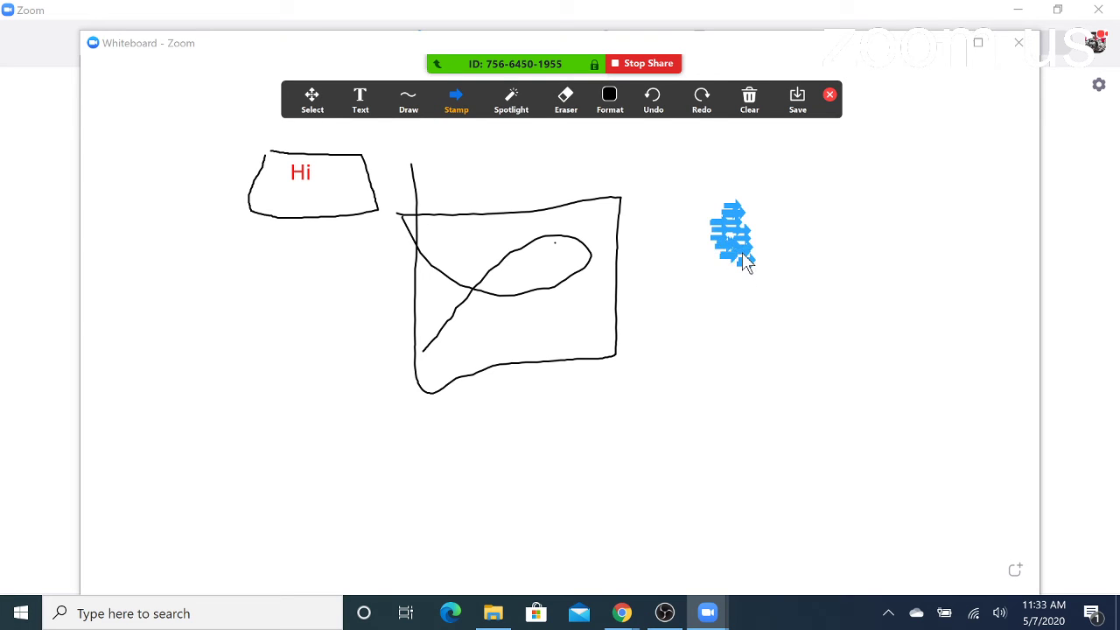
pyautogui.click(709, 211)
pyautogui.click(683, 208)
pyautogui.click(689, 293)
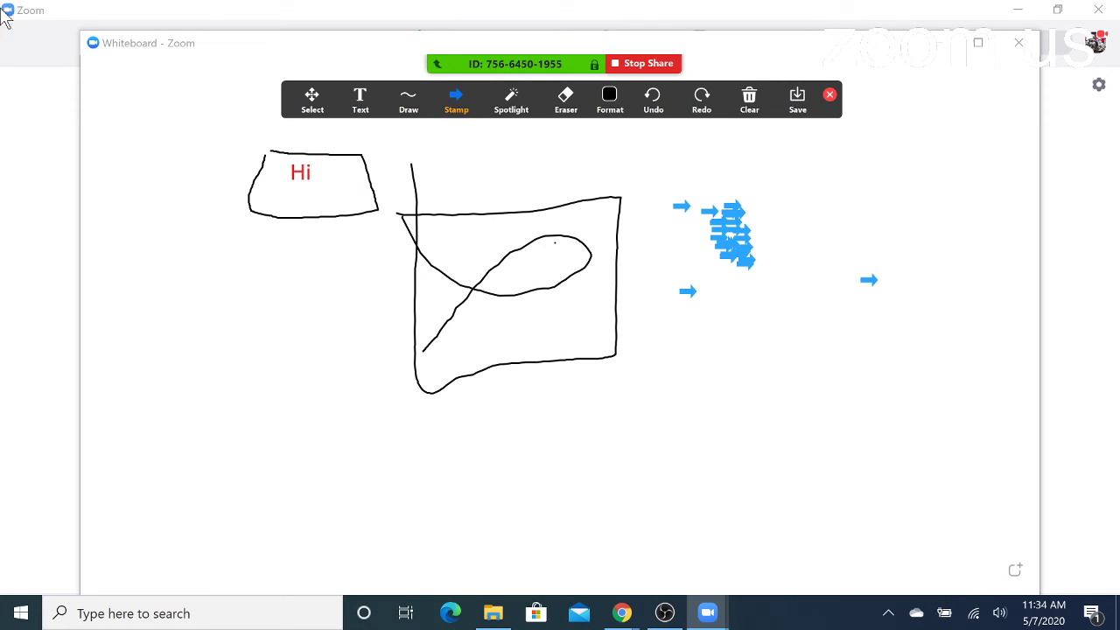
# Step: Place five X stamps around the area to the right of the arrow cluster on the whiteboard
pyautogui.moveTo(461, 105)
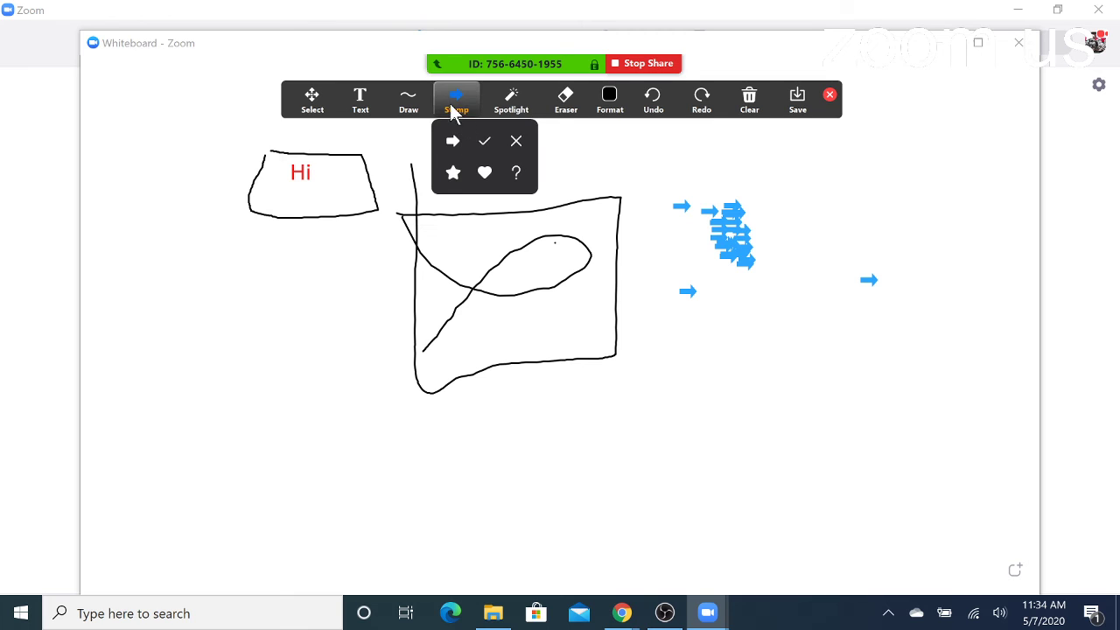
pyautogui.click(516, 141)
pyautogui.click(819, 211)
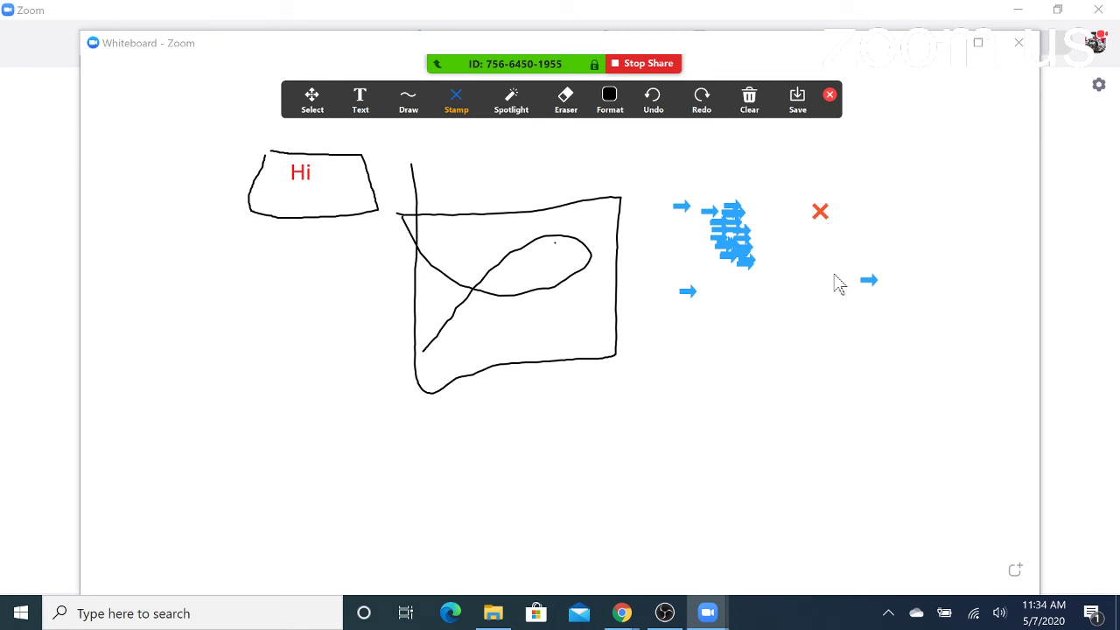
pyautogui.click(833, 273)
pyautogui.click(802, 324)
pyautogui.click(815, 252)
pyautogui.click(854, 236)
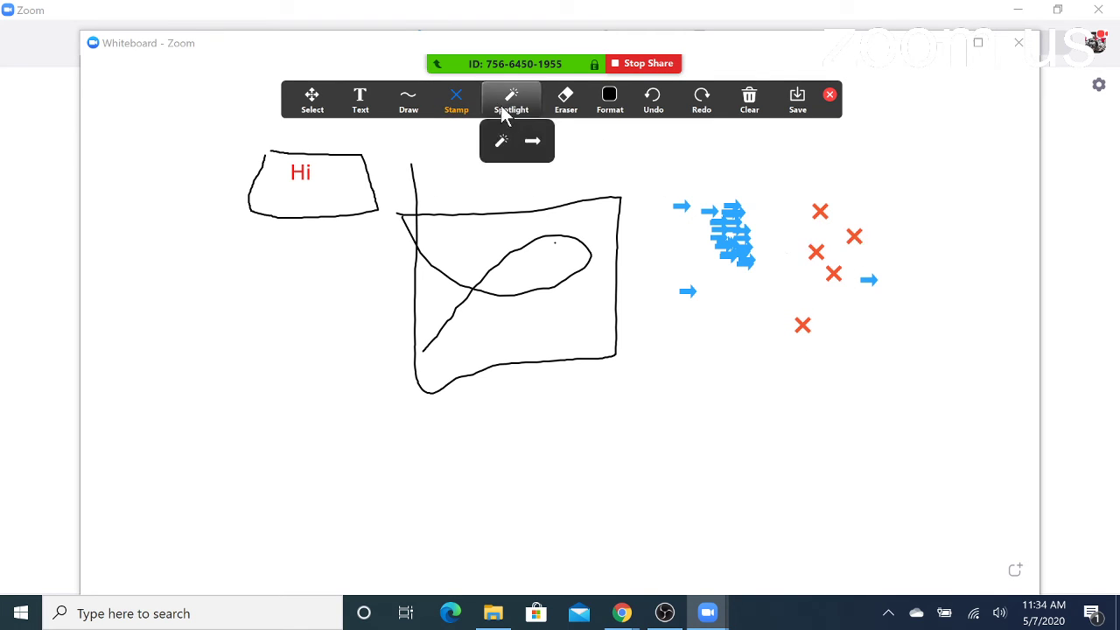
# Step: Draw semi-transparent rectangles below the "Hi" outline and try to delete and undo them
pyautogui.moveTo(480, 103)
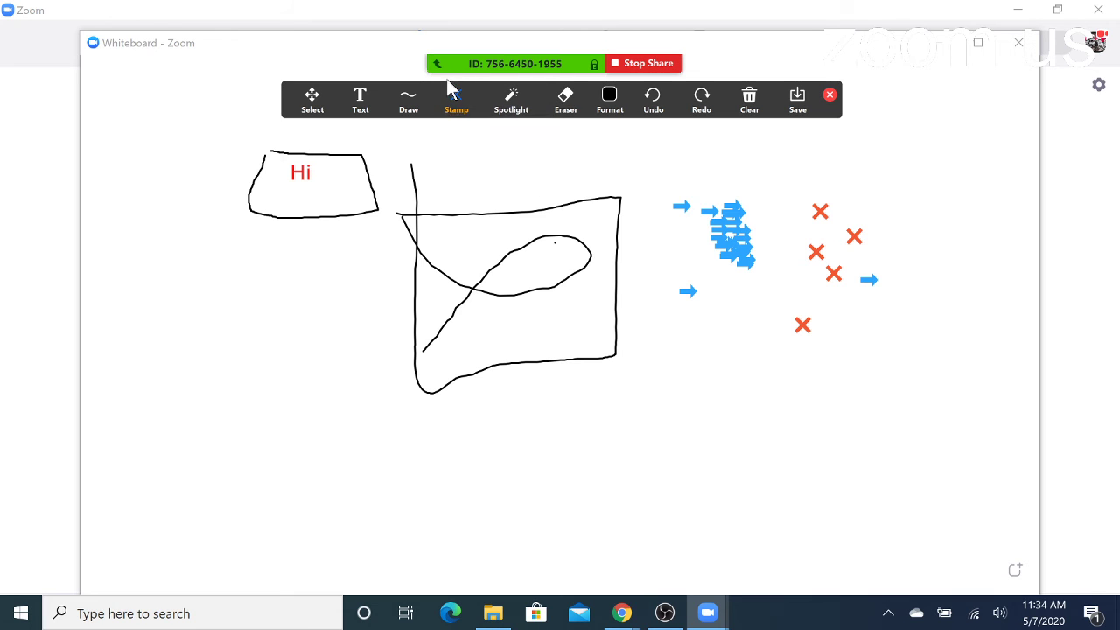
pyautogui.moveTo(402, 125)
pyautogui.click(468, 146)
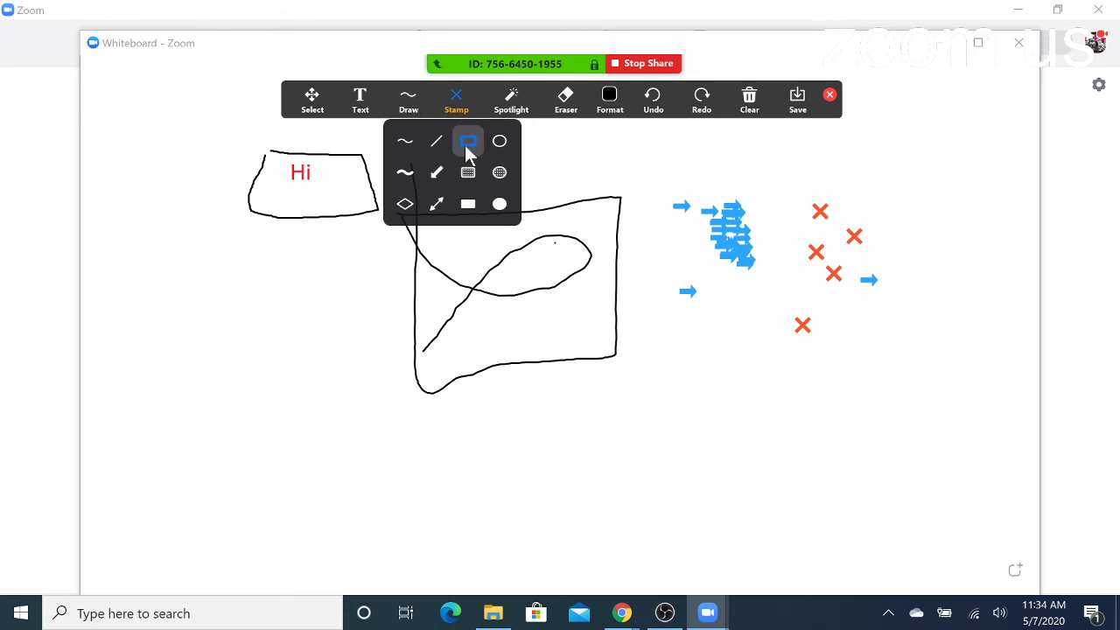
pyautogui.click(466, 173)
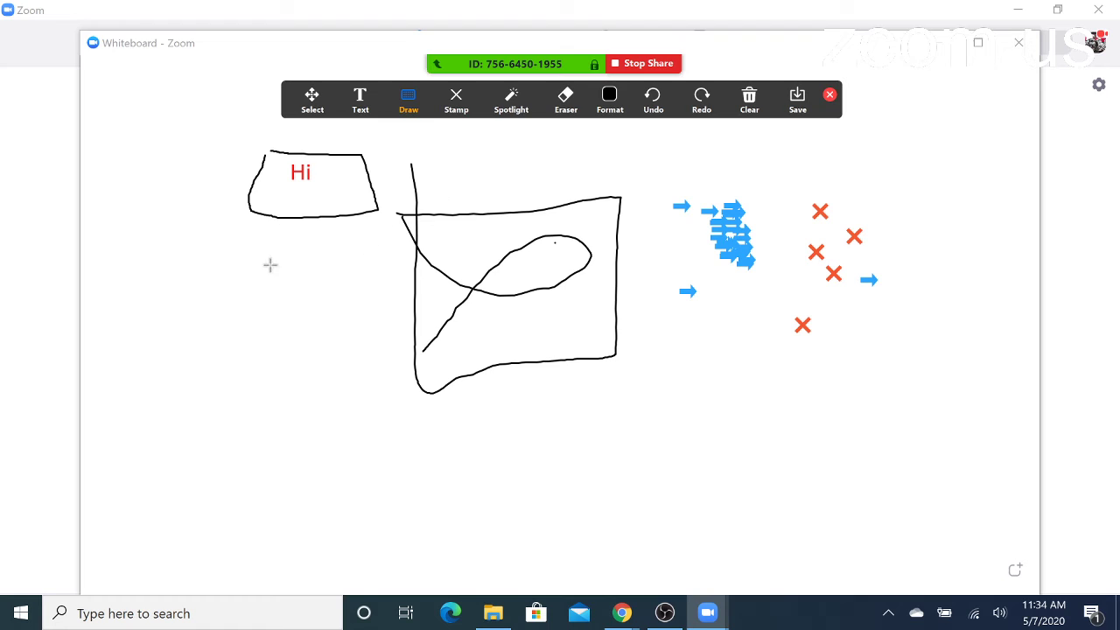
pyautogui.moveTo(271, 272)
pyautogui.mouseDown()
pyautogui.moveTo(333, 334)
pyautogui.moveTo(370, 318)
pyautogui.moveTo(343, 284)
pyautogui.moveTo(333, 324)
pyautogui.mouseUp()
pyautogui.moveTo(330, 281)
pyautogui.mouseDown()
pyautogui.moveTo(374, 314)
pyautogui.moveTo(353, 262)
pyautogui.moveTo(367, 260)
pyautogui.moveTo(313, 257)
pyautogui.moveTo(287, 207)
pyautogui.moveTo(305, 159)
pyautogui.moveTo(324, 159)
pyautogui.moveTo(310, 162)
pyautogui.moveTo(331, 264)
pyautogui.mouseUp()
pyautogui.press('Delete')
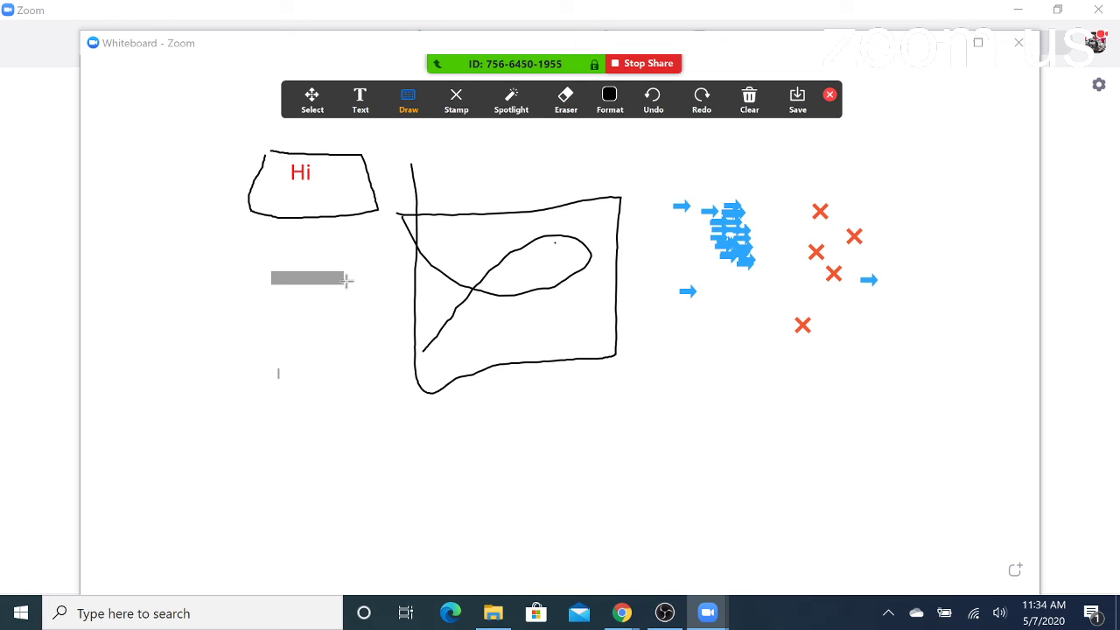
pyautogui.press('Delete')
pyautogui.hotkey('ctrl', 'z')
# Step: Erase the grey rectangle, the "Hi" text with its outline, the freehand lines and all stamps from the whiteboard
pyautogui.click(565, 100)
pyautogui.click(310, 277)
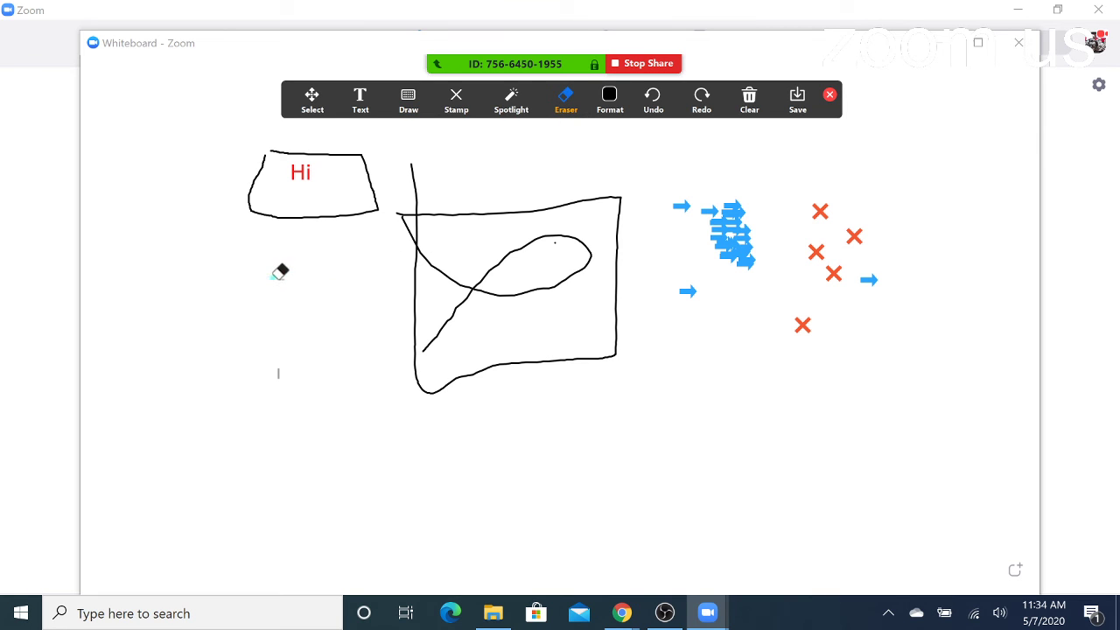
pyautogui.moveTo(397, 251)
pyautogui.mouseDown()
pyautogui.moveTo(705, 253)
pyautogui.moveTo(805, 324)
pyautogui.moveTo(742, 193)
pyautogui.moveTo(662, 293)
pyautogui.moveTo(765, 218)
pyautogui.moveTo(828, 210)
pyautogui.moveTo(772, 324)
pyautogui.moveTo(733, 244)
pyautogui.moveTo(680, 219)
pyautogui.moveTo(654, 222)
pyautogui.moveTo(852, 253)
pyautogui.moveTo(874, 273)
pyautogui.moveTo(582, 200)
pyautogui.moveTo(462, 247)
pyautogui.moveTo(367, 190)
pyautogui.mouseUp()
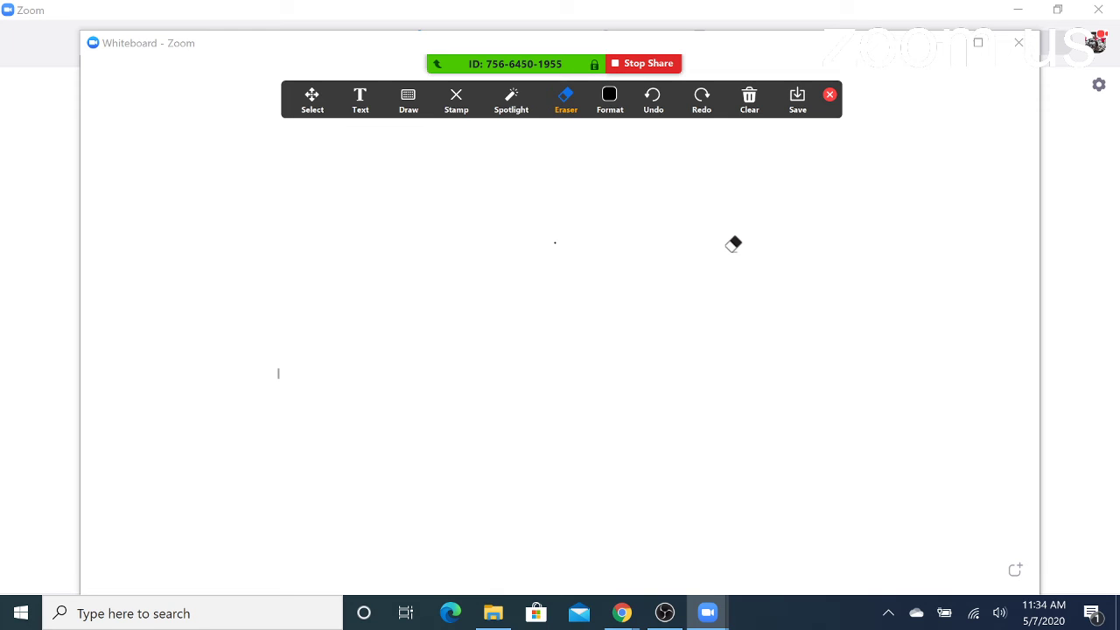
# Step: Clear the viewers' drawings from the whiteboard and stop sharing it
pyautogui.click(609, 98)
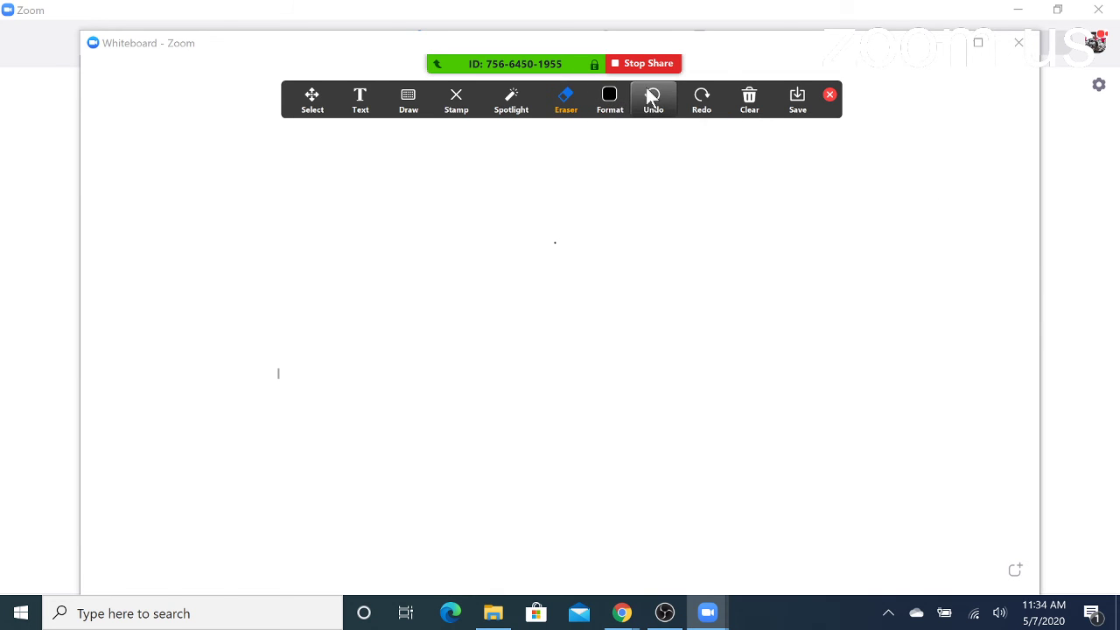
pyautogui.click(749, 101)
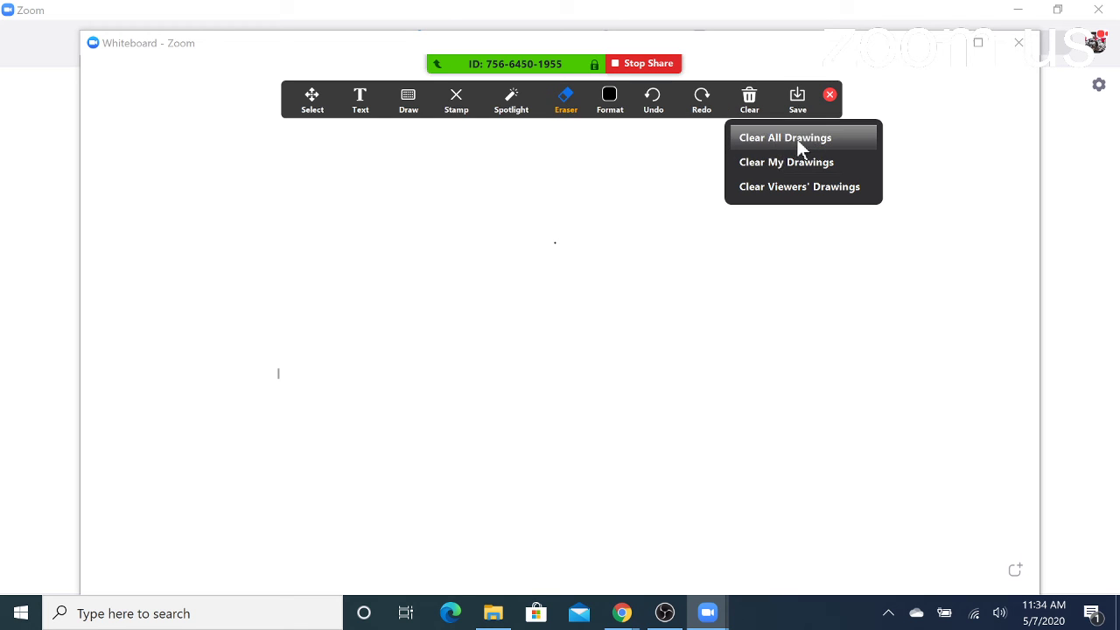
pyautogui.click(838, 187)
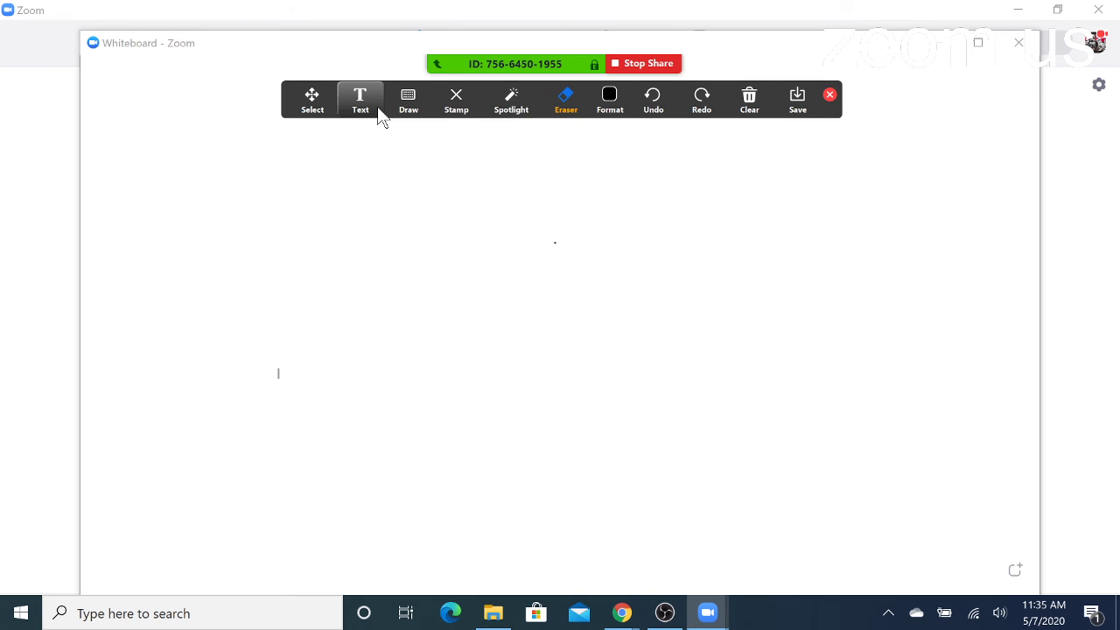
pyautogui.click(666, 66)
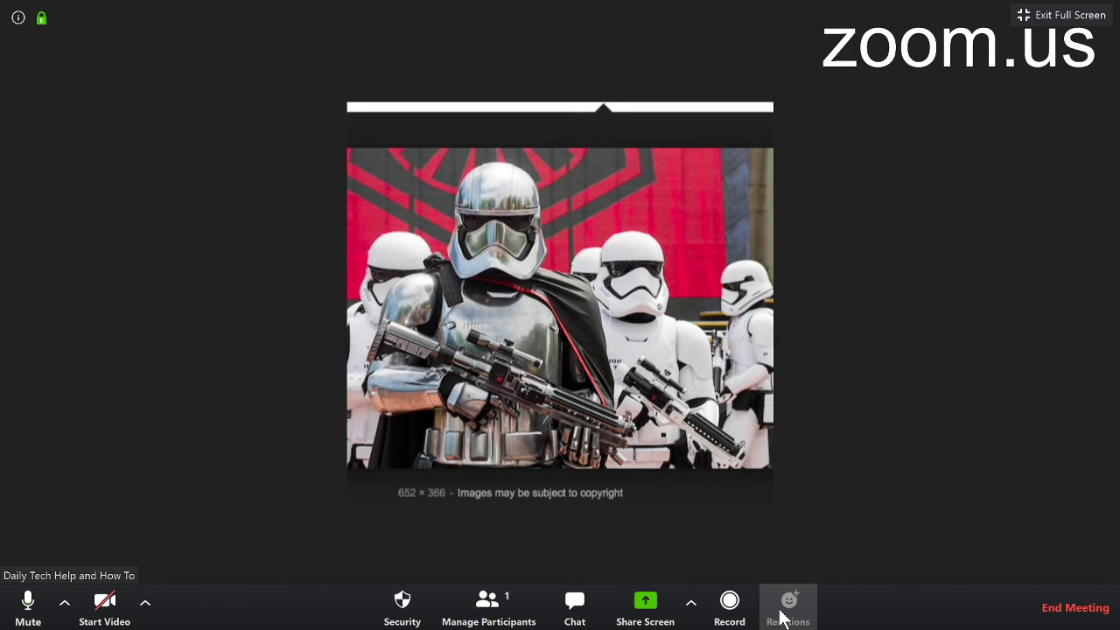
# Step: Open the meeting's group chat and examine its recipient choices and the options for whom participants can chat with
pyautogui.click(570, 608)
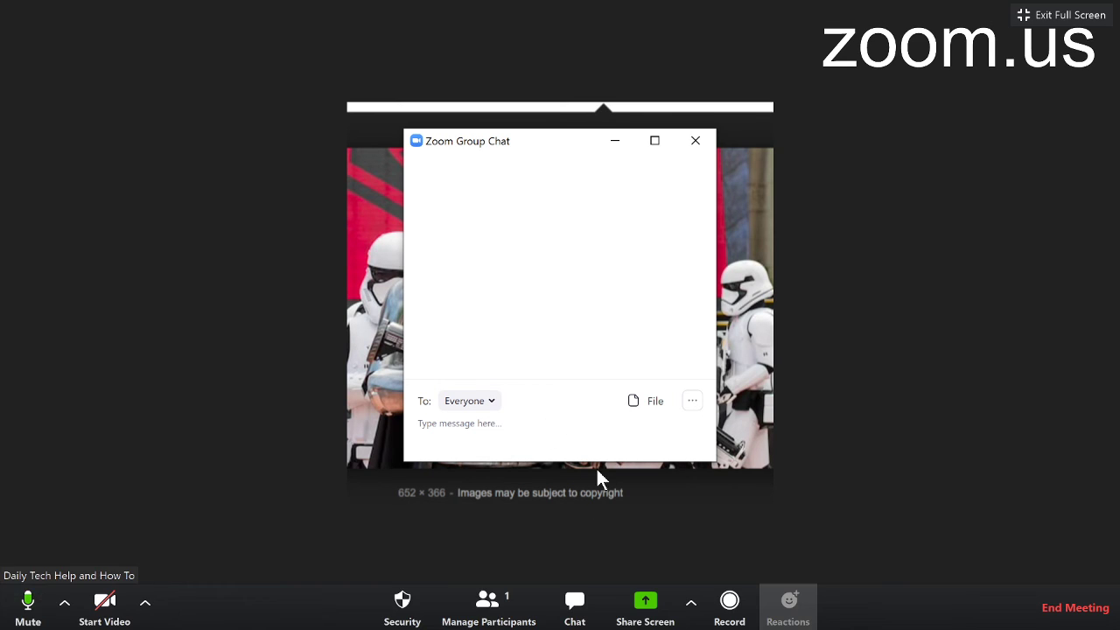
pyautogui.click(483, 406)
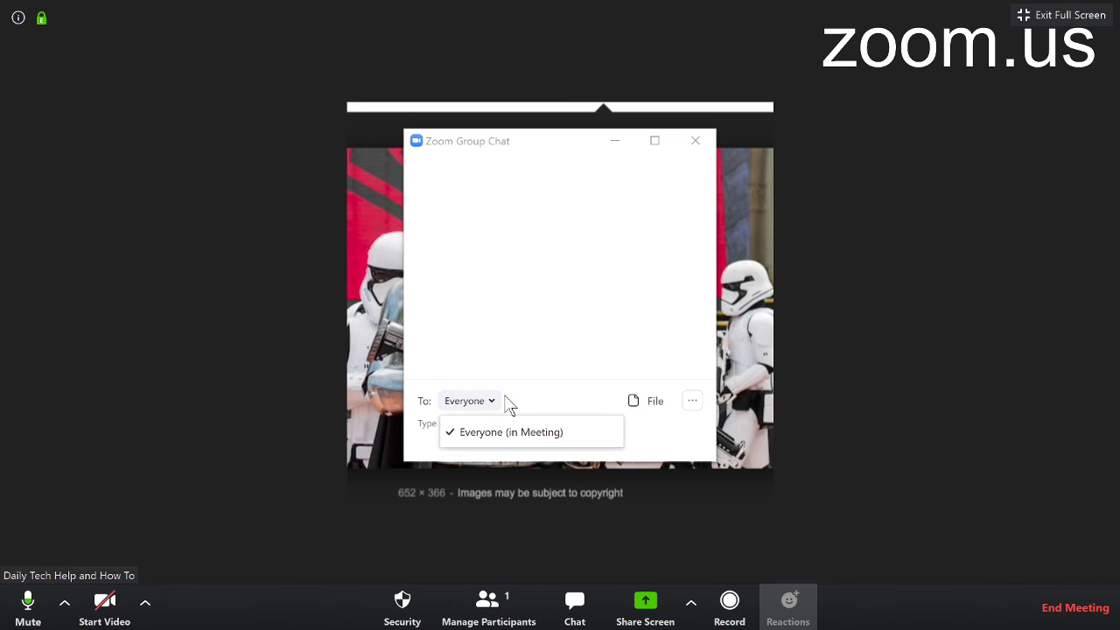
pyautogui.click(508, 403)
pyautogui.click(492, 406)
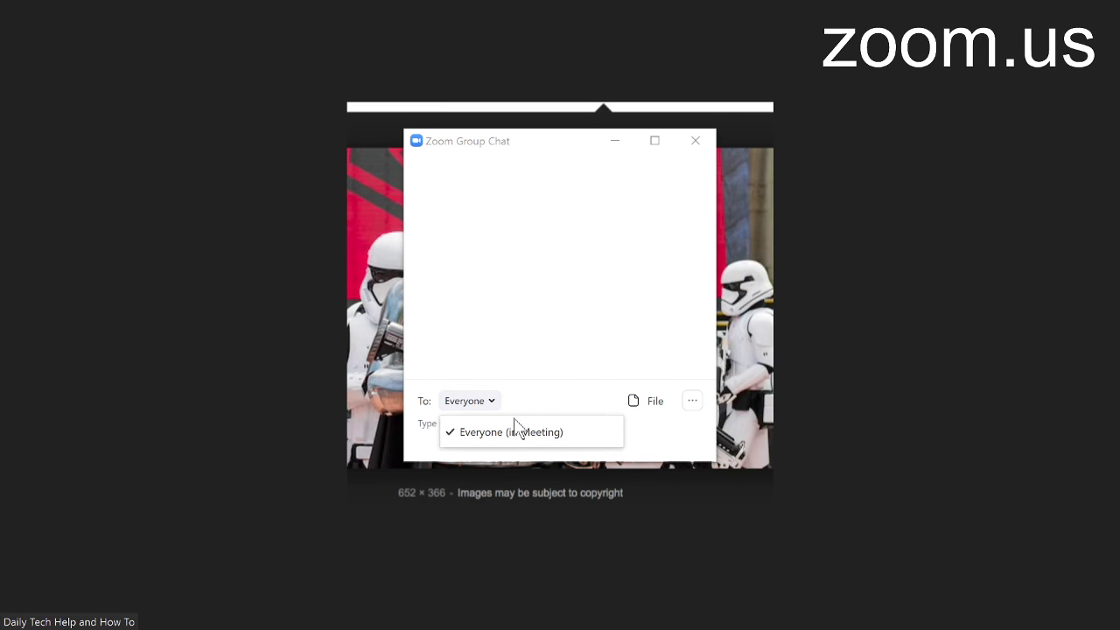
pyautogui.click(665, 433)
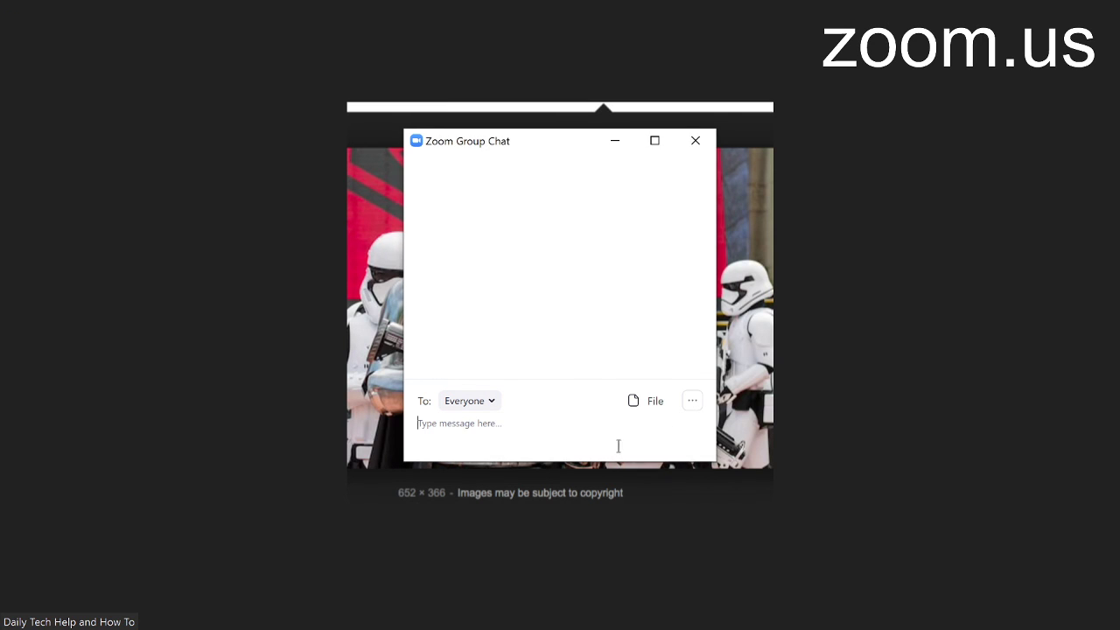
pyautogui.click(692, 402)
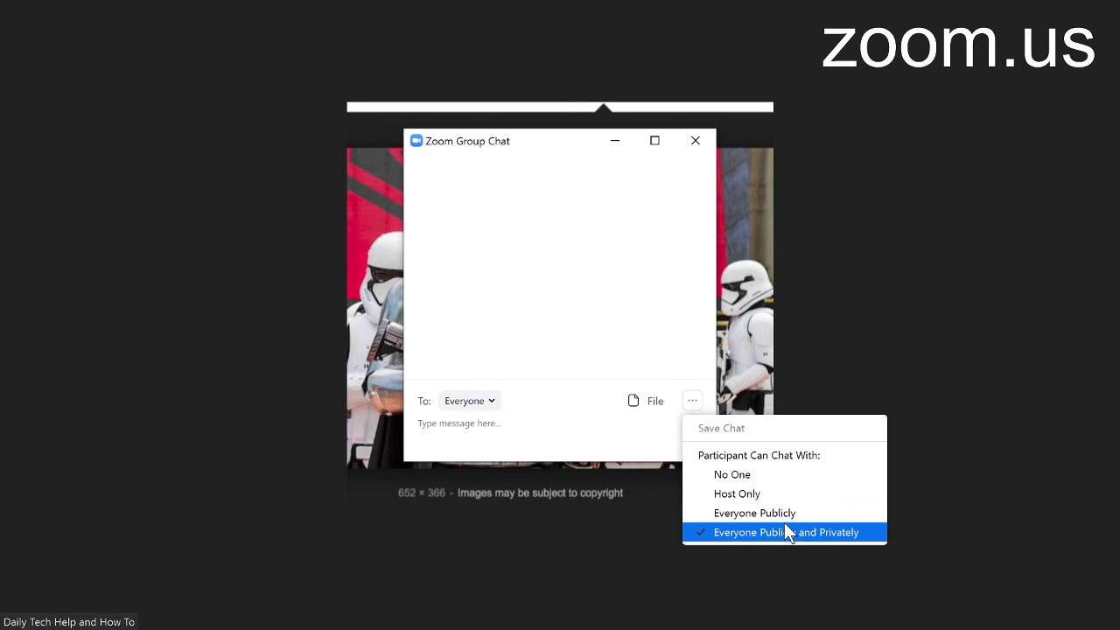
# Step: Send the message "hi guys" to everyone in the group chat and minimise the chat window
pyautogui.click(543, 424)
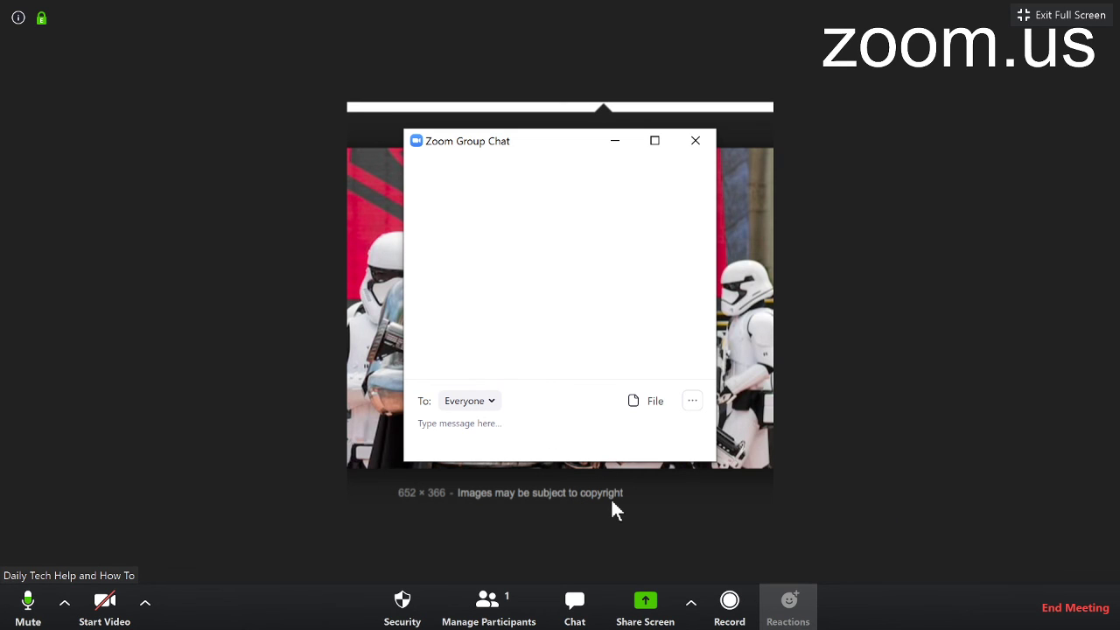
pyautogui.write('hi gu')
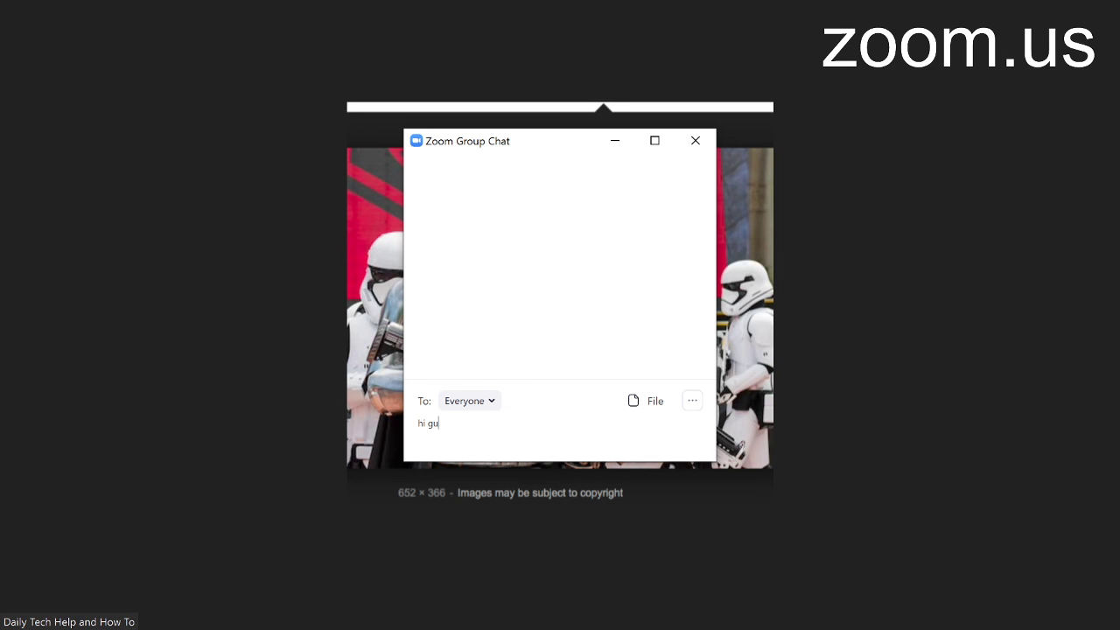
pyautogui.write('ys')
pyautogui.press('Return')
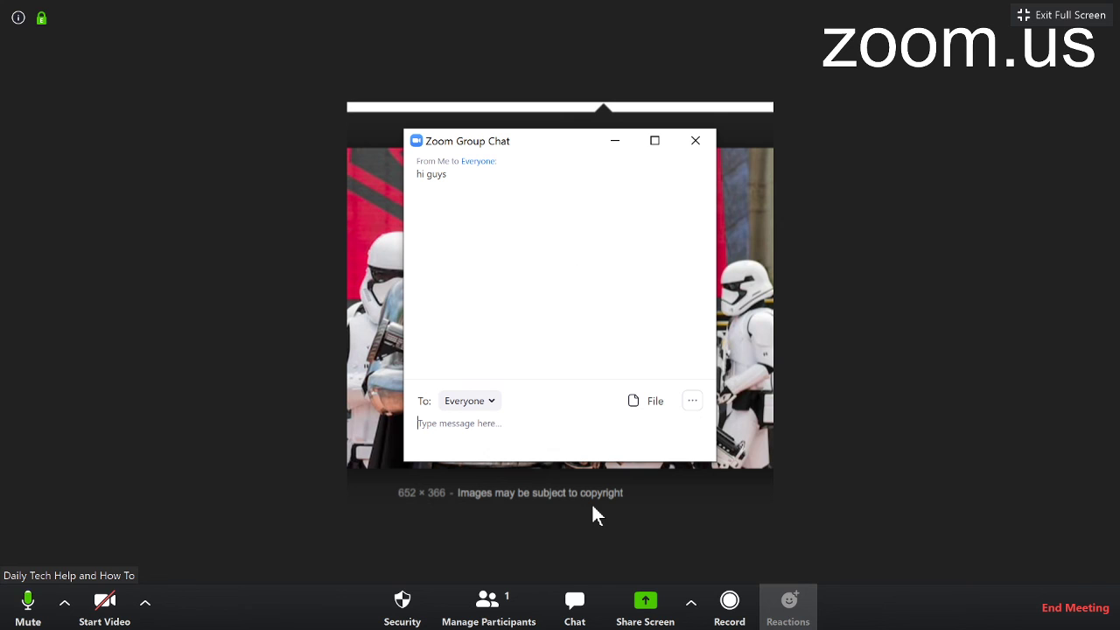
pyautogui.click(618, 141)
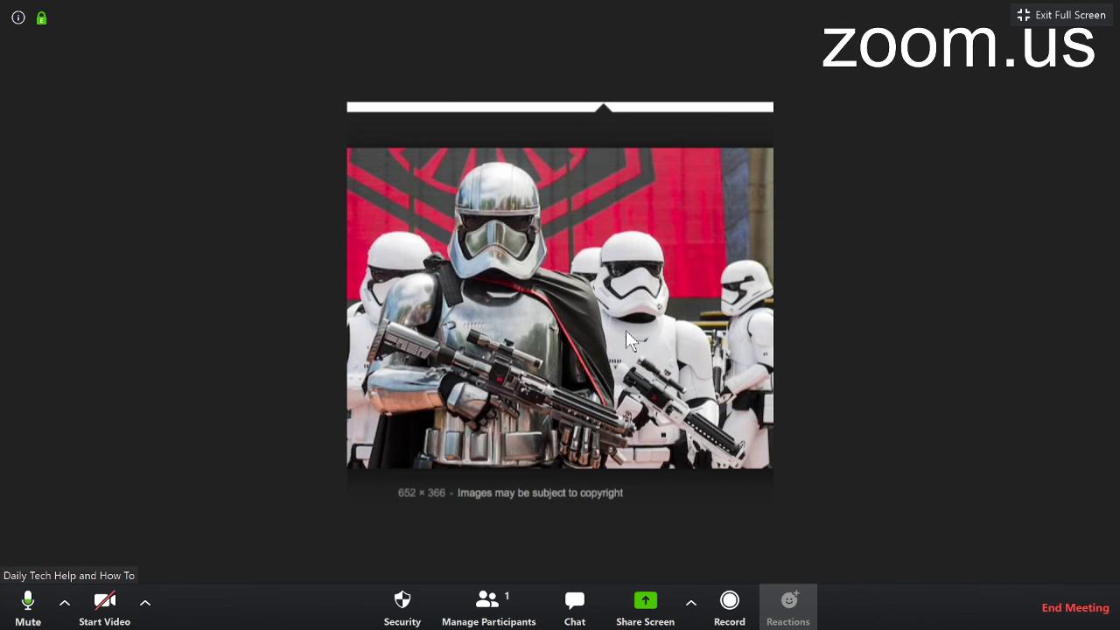
# Step: Start recording the meeting, pause the recording, and stop it
pyautogui.click(743, 613)
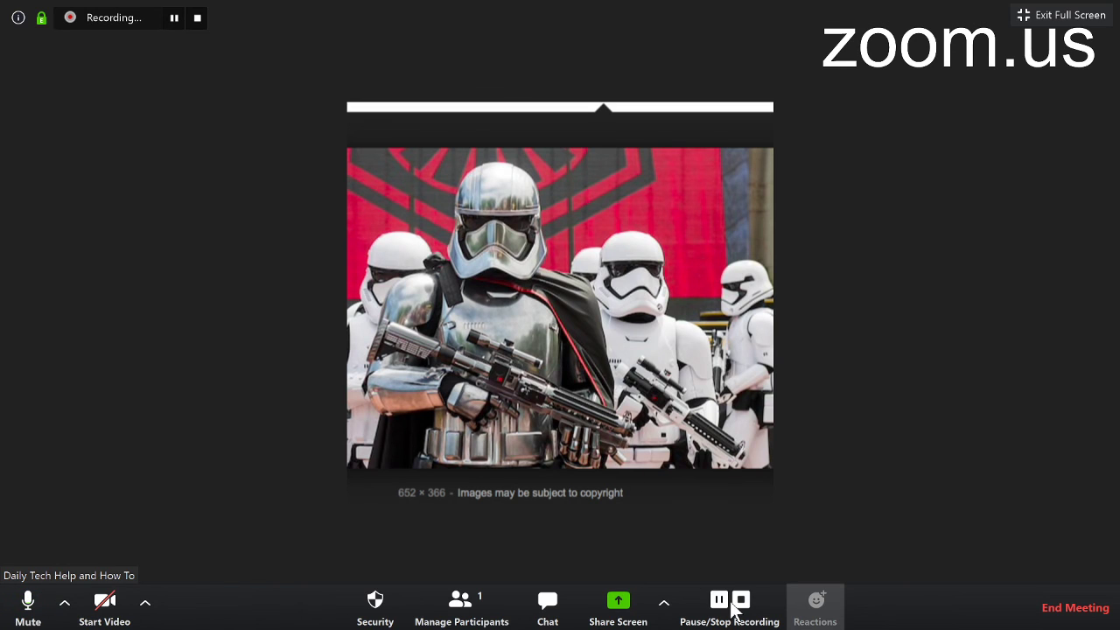
pyautogui.click(726, 602)
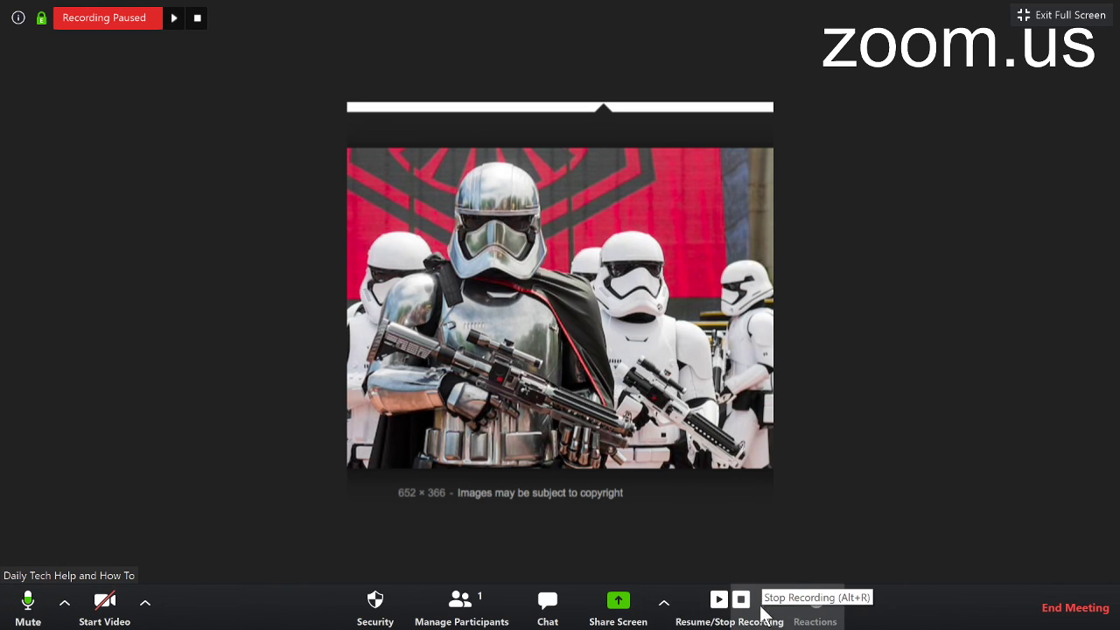
pyautogui.click(759, 609)
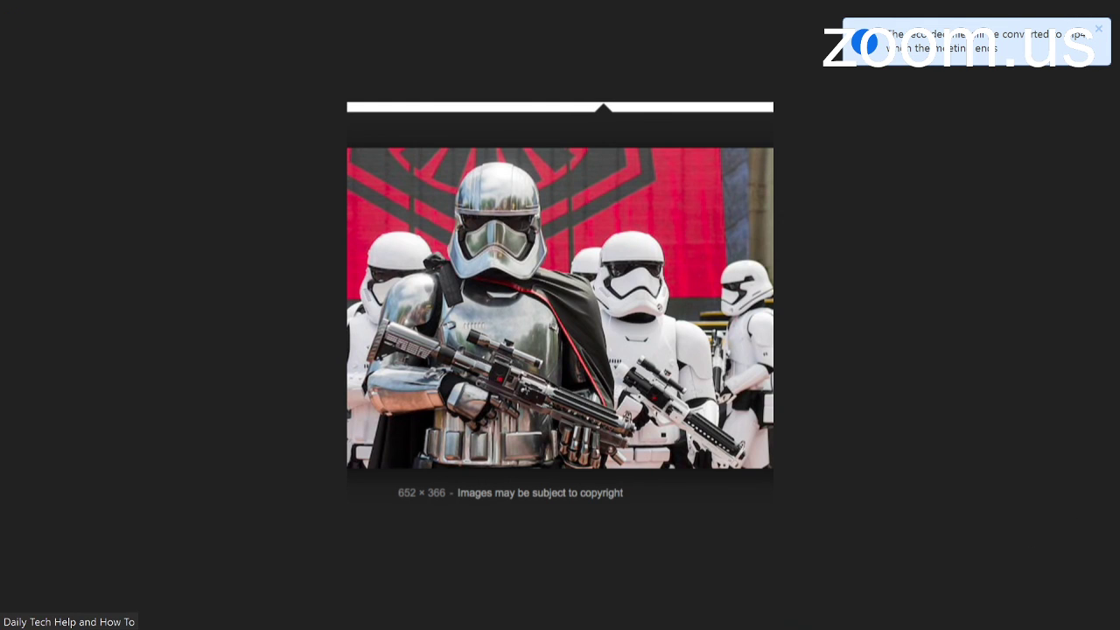